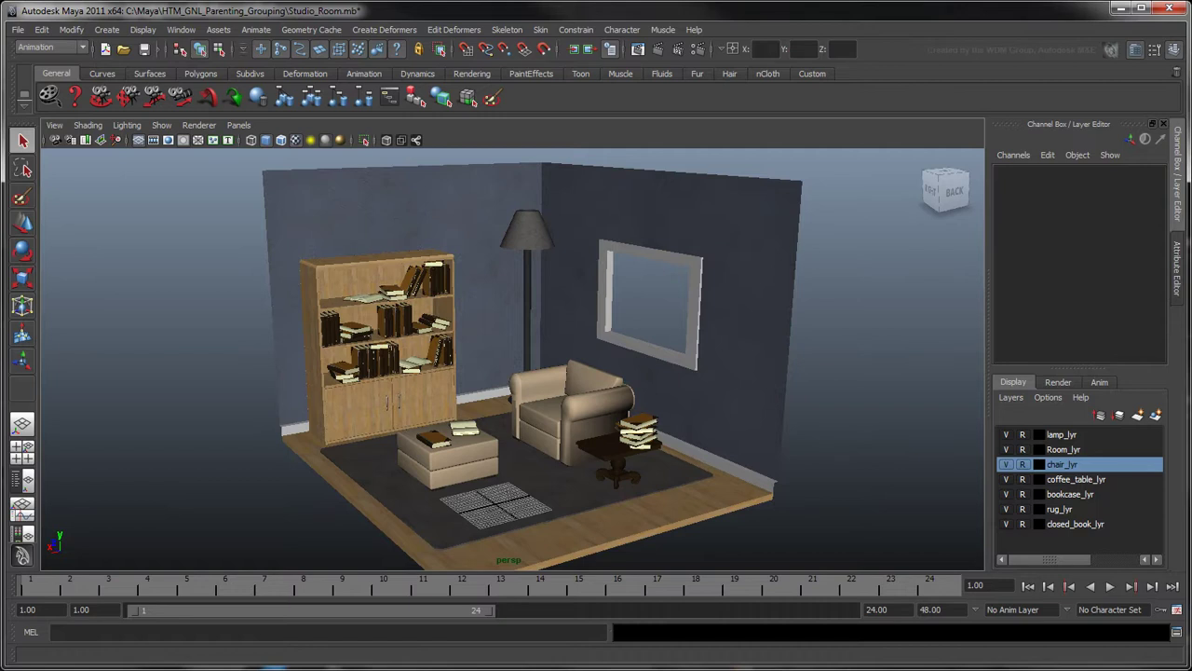
# Save Studio_Room.mb and tumble the view in close on the closed book on the ottoman.
pyautogui.hotkey('ctrl', 's')
pyautogui.keyDown('alt'); pyautogui.moveTo(412, 396); pyautogui.dragTo(605, 399, button='right'); pyautogui.keyUp('alt')
pyautogui.moveTo(606, 398)
pyautogui.keyDown('alt'); pyautogui.mouseDown()
pyautogui.moveTo(726, 402)
pyautogui.moveTo(643, 406)
pyautogui.moveTo(605, 387)
pyautogui.mouseUp(); pyautogui.keyUp('alt')
pyautogui.moveTo(606, 387)
pyautogui.keyDown('alt'); pyautogui.mouseDown(button='right')
pyautogui.moveTo(574, 366)
pyautogui.moveTo(705, 394)
pyautogui.moveTo(606, 373)
pyautogui.mouseUp(button='right'); pyautogui.keyUp('alt')
pyautogui.keyDown('alt'); pyautogui.moveTo(607, 373); pyautogui.dragTo(618, 394); pyautogui.keyUp('alt')
pyautogui.keyDown('alt'); pyautogui.moveTo(617, 394); pyautogui.dragTo(711, 351, button='right'); pyautogui.keyUp('alt')
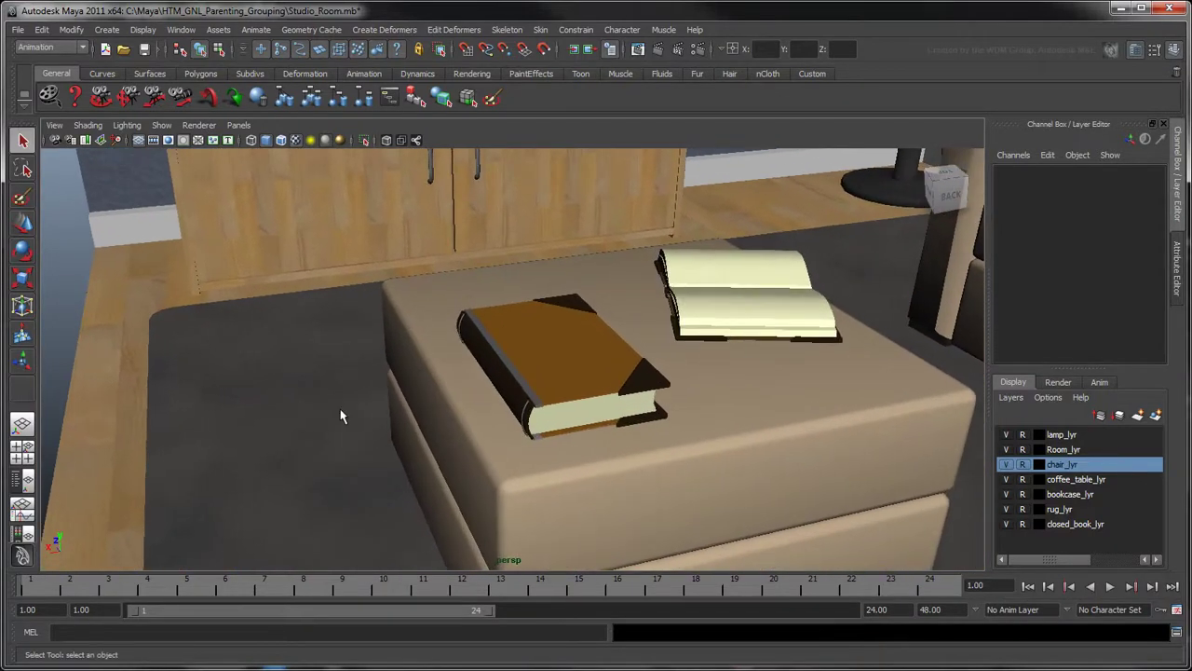
# Switch to the Persp/Outliner layout and select all book parts from spine_geo to front_bottom_corner_geo.
pyautogui.click(23, 479)
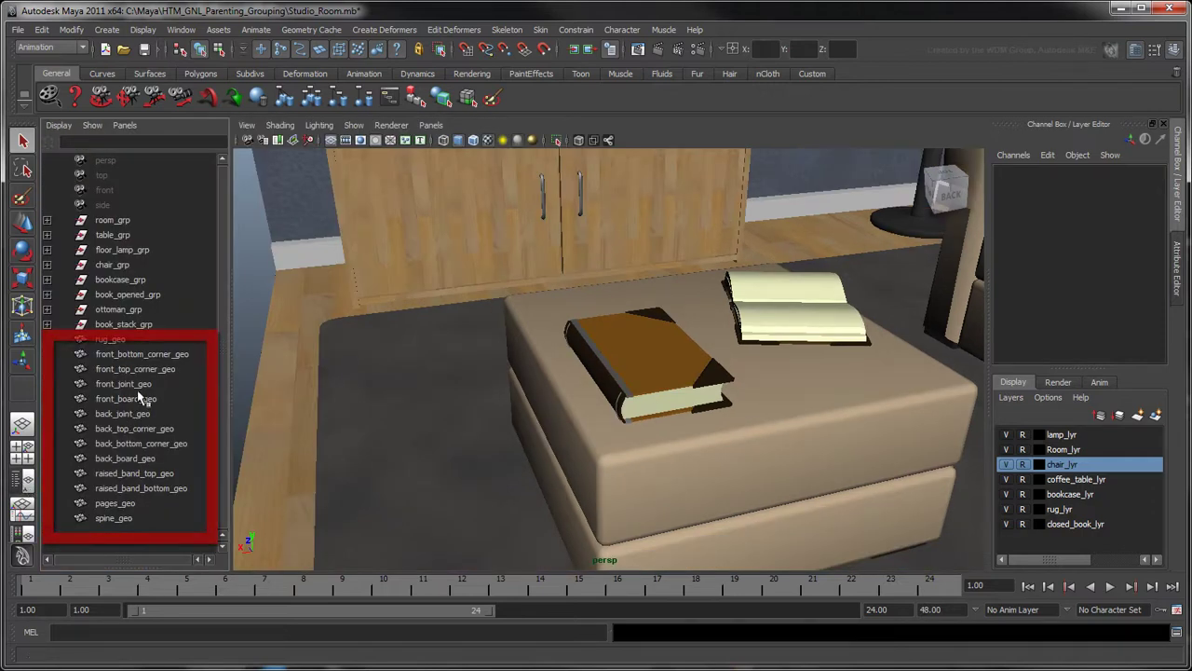
pyautogui.click(602, 375)
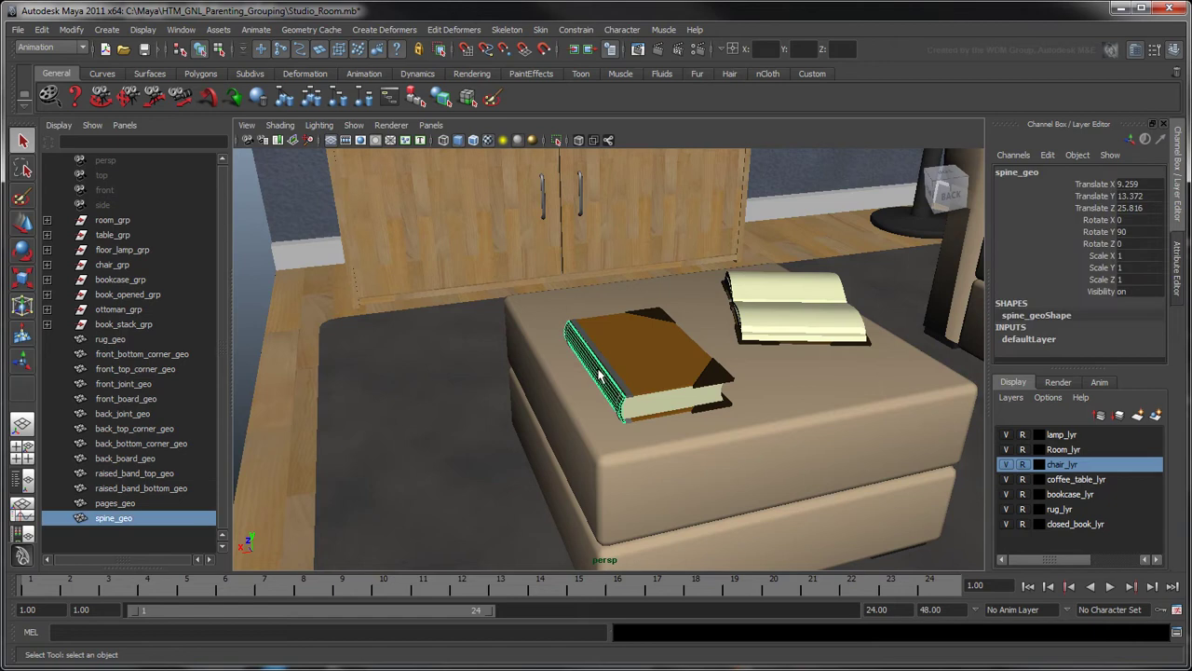
pyautogui.click(669, 362)
pyautogui.click(718, 377)
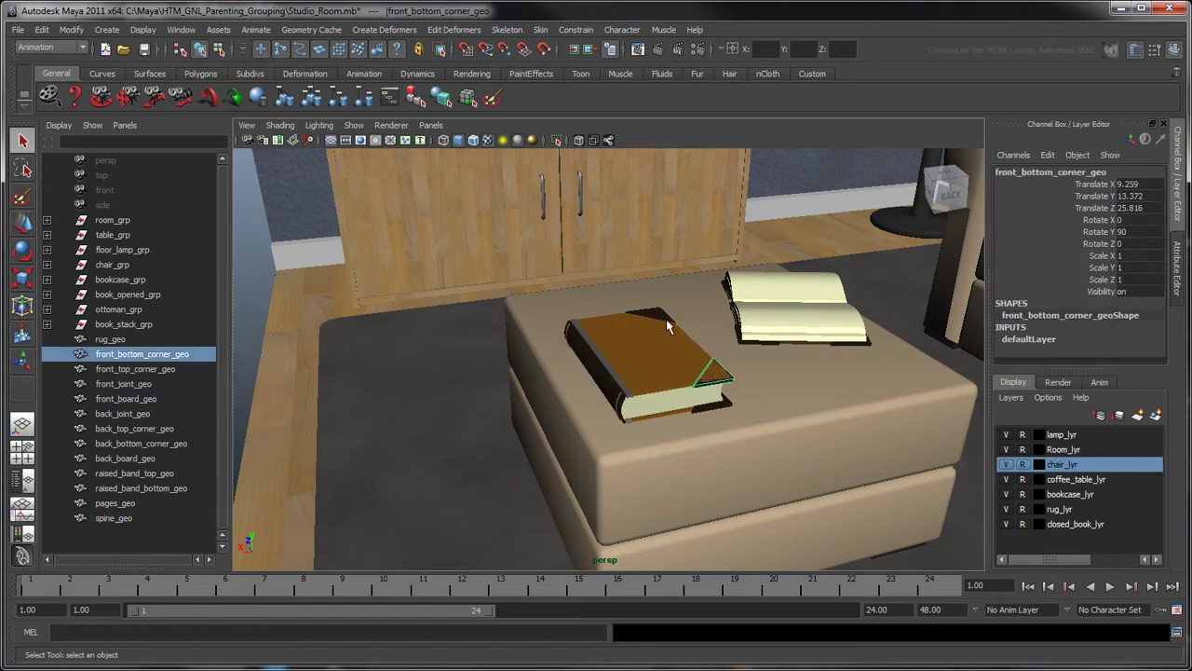
pyautogui.click(657, 321)
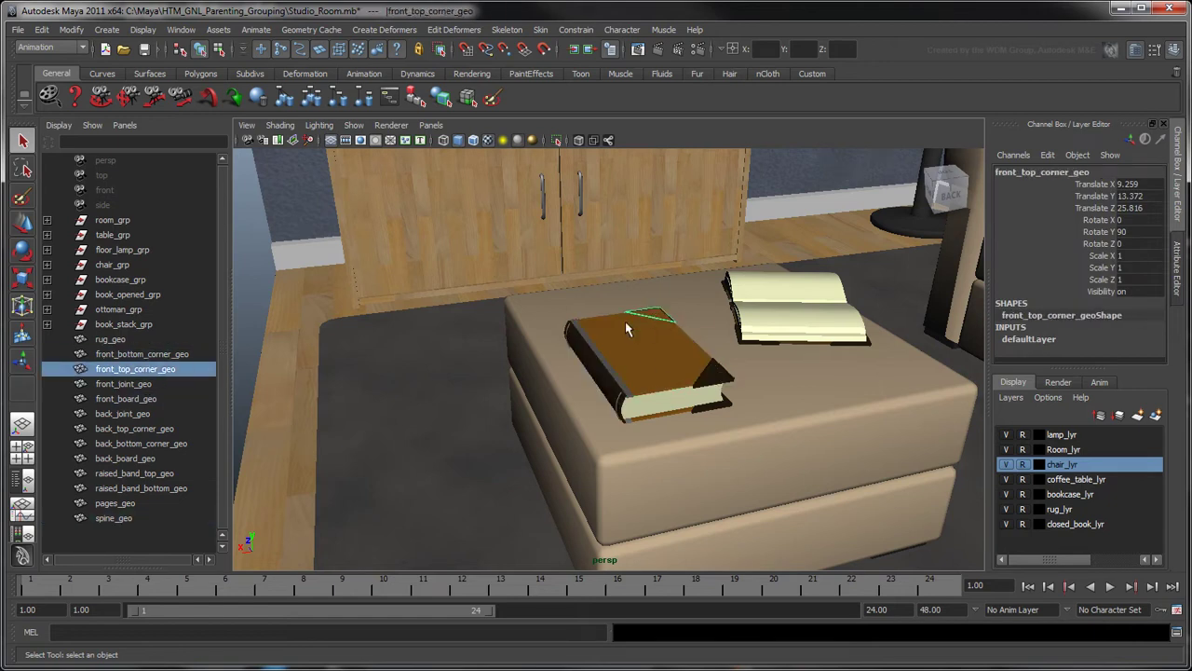
pyautogui.click(118, 517)
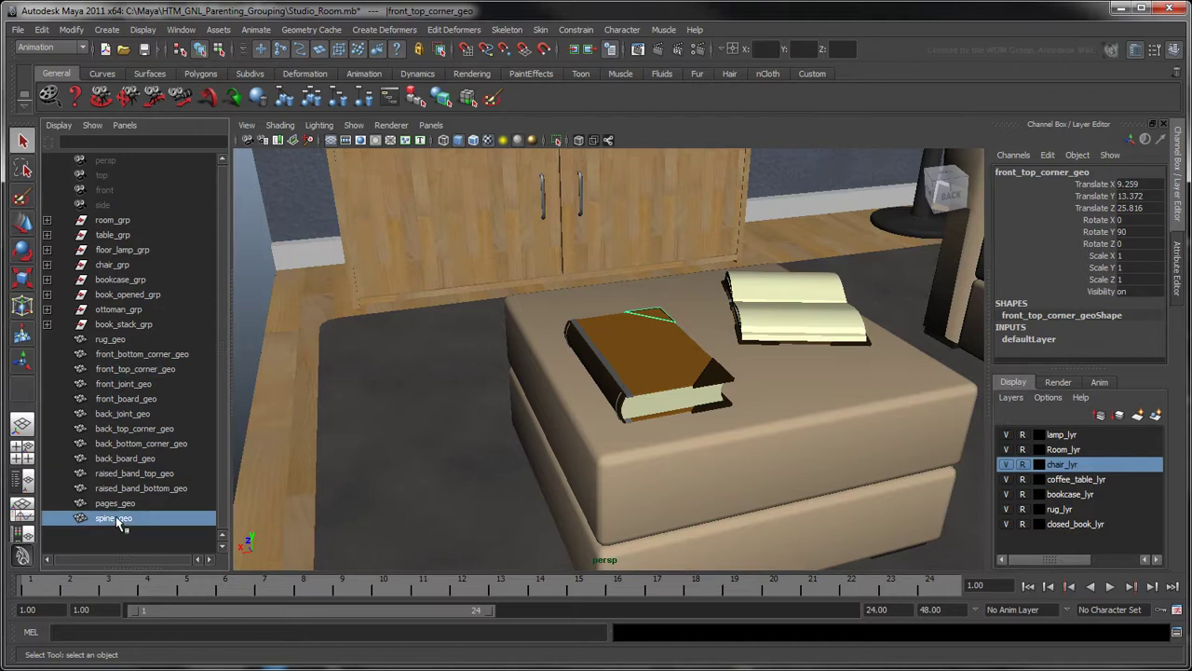
pyautogui.keyDown('shift'); pyautogui.click(140, 355); pyautogui.keyUp('shift')
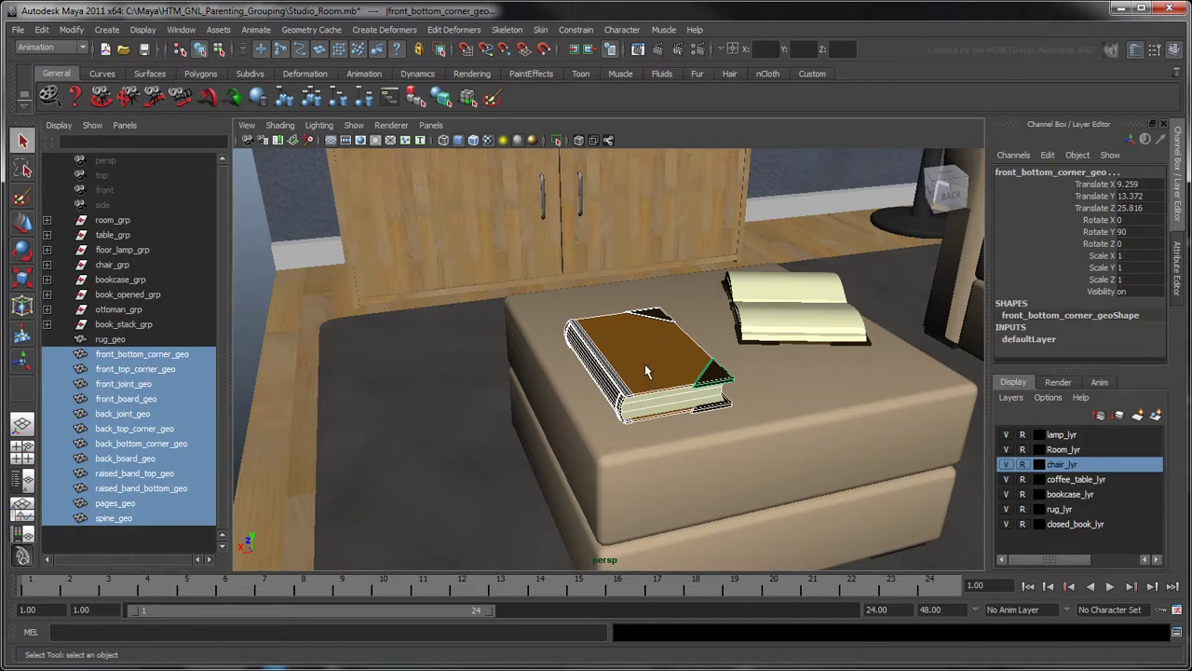
pyautogui.press('e')
pyautogui.moveTo(674, 360); pyautogui.dragTo(710, 393)
pyautogui.press('r')
pyautogui.hotkey('ctrl', 'z')
pyautogui.hotkey('ctrl', 'z')
pyautogui.hotkey('ctrl', 'z')
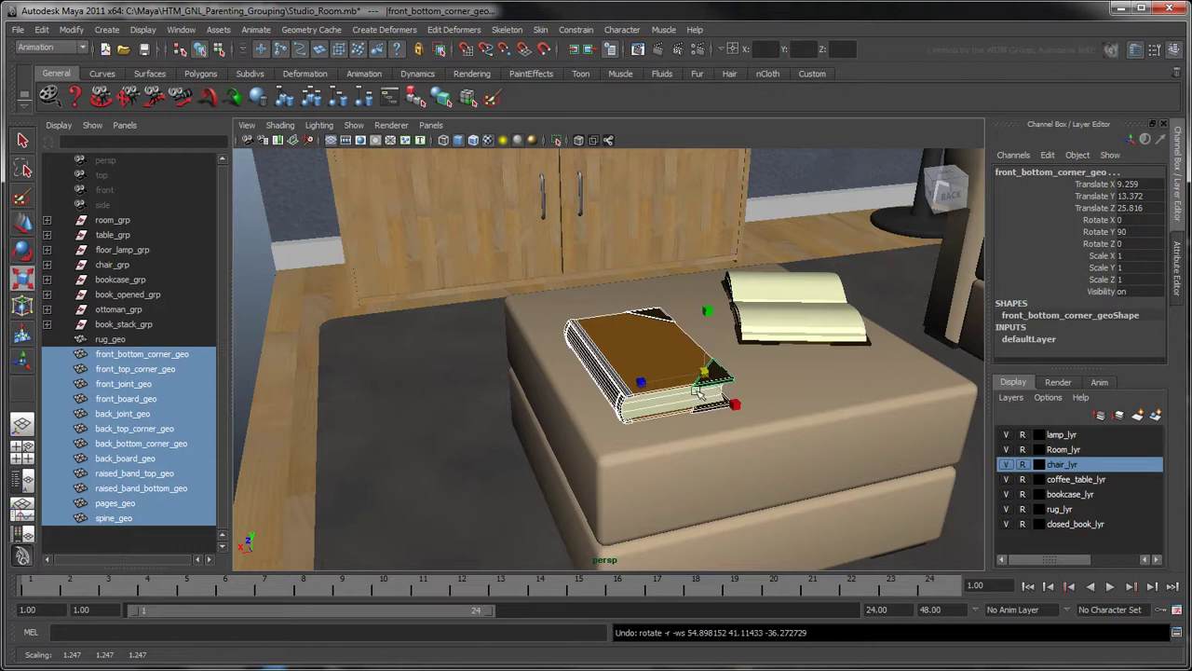
pyautogui.press('q')
pyautogui.click(447, 403)
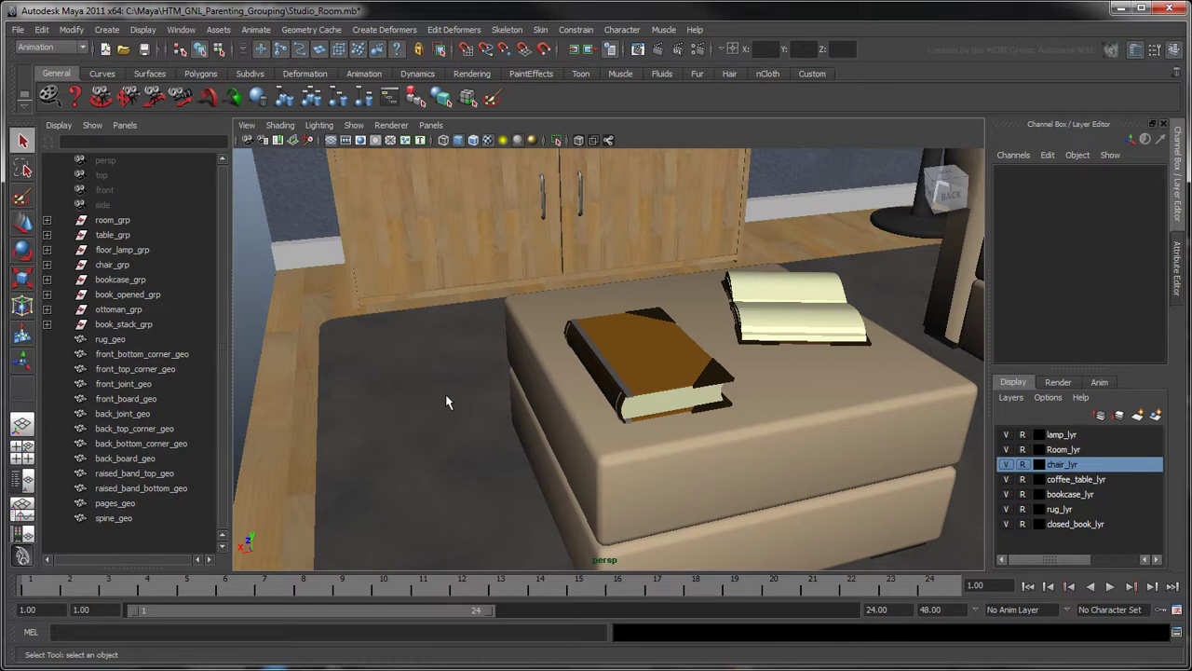
# Parent front_bottom_corner_geo, front_top_corner_geo and front_joint_geo under front_board_geo, then expand it.
pyautogui.click(712, 374)
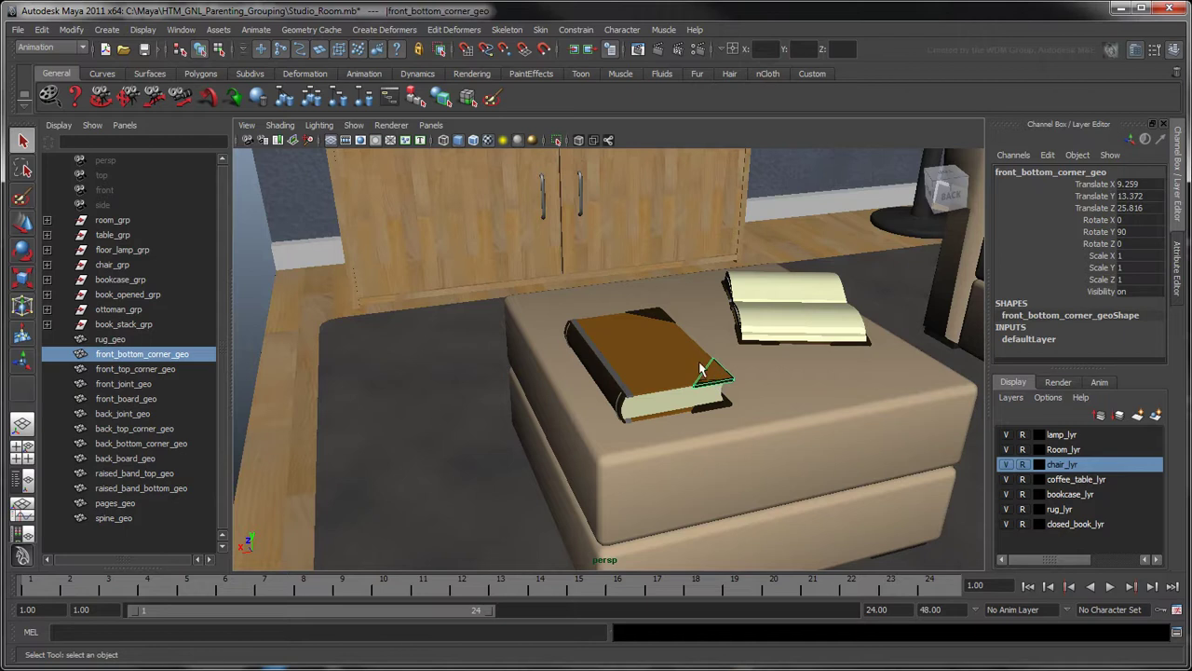
pyautogui.keyDown('shift'); pyautogui.click(657, 315); pyautogui.keyUp('shift')
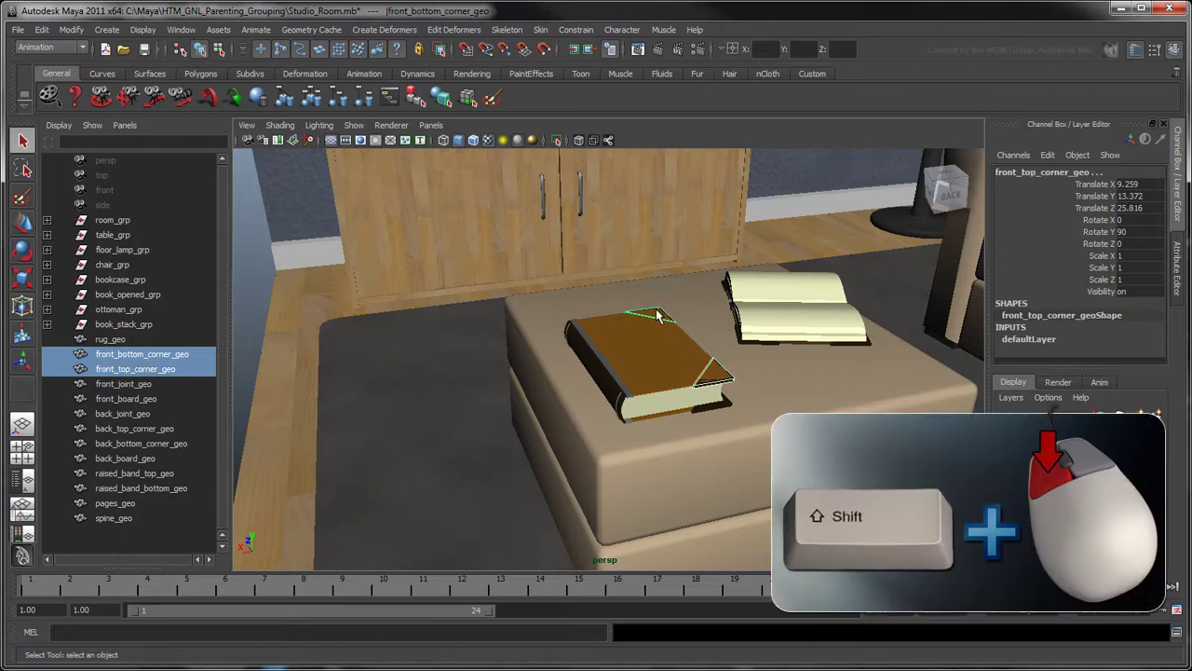
pyautogui.keyDown('shift'); pyautogui.click(599, 359); pyautogui.keyUp('shift')
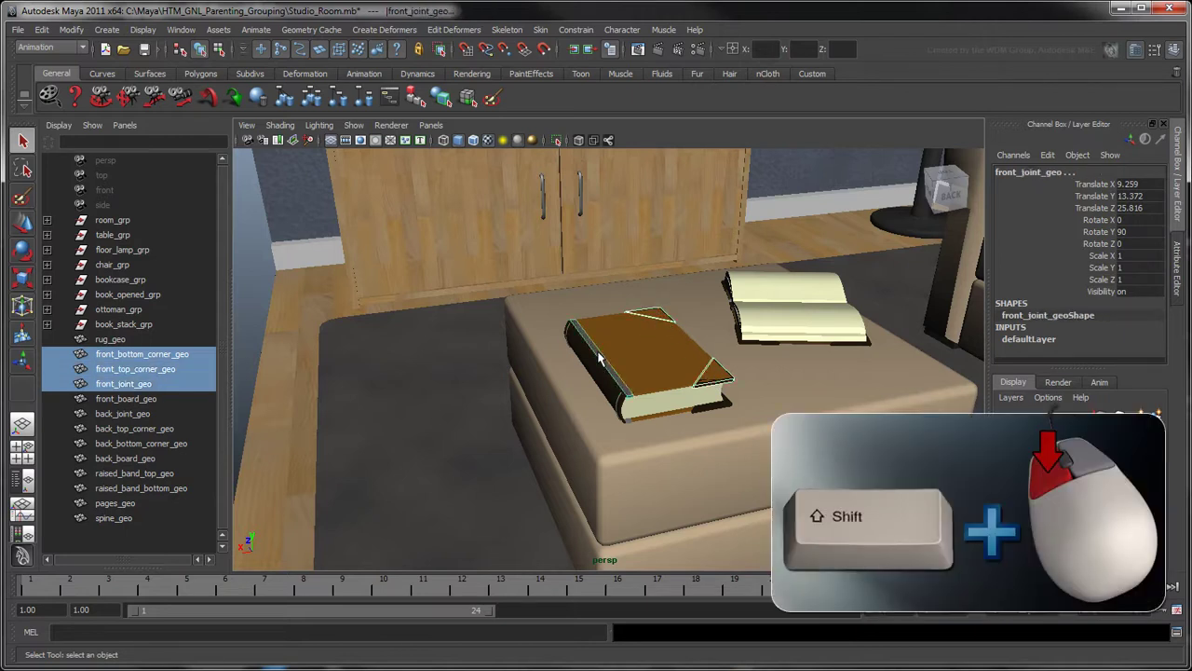
pyautogui.keyDown('shift'); pyautogui.click(628, 362); pyautogui.keyUp('shift')
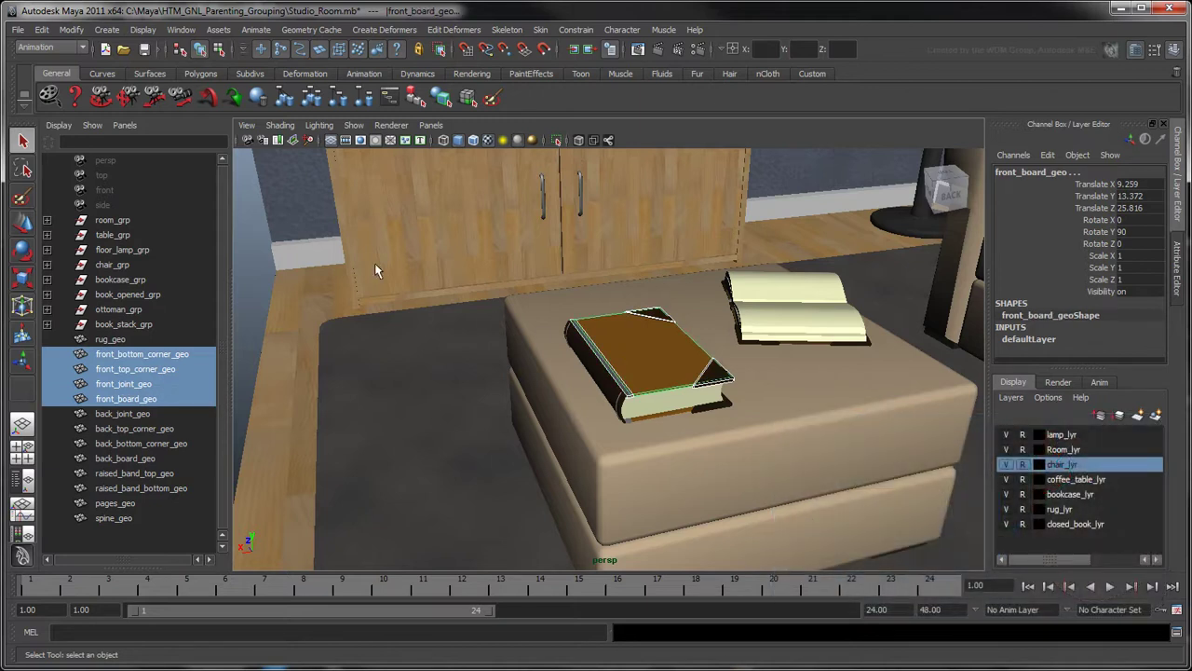
pyautogui.click(42, 29)
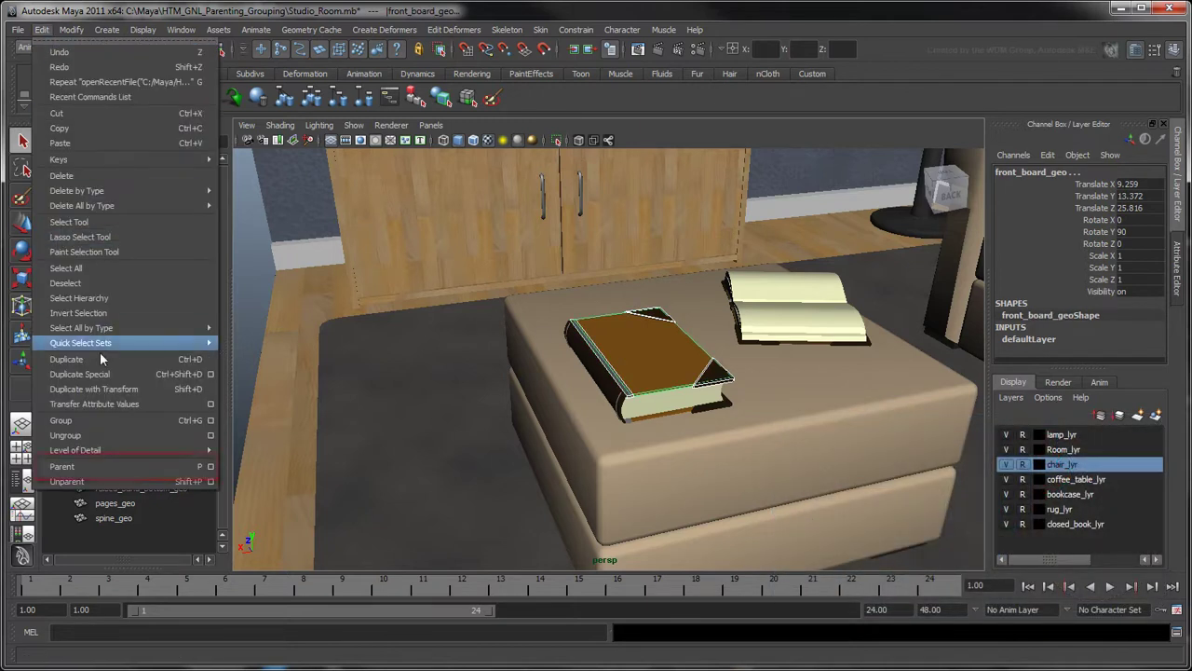
pyautogui.click(106, 467)
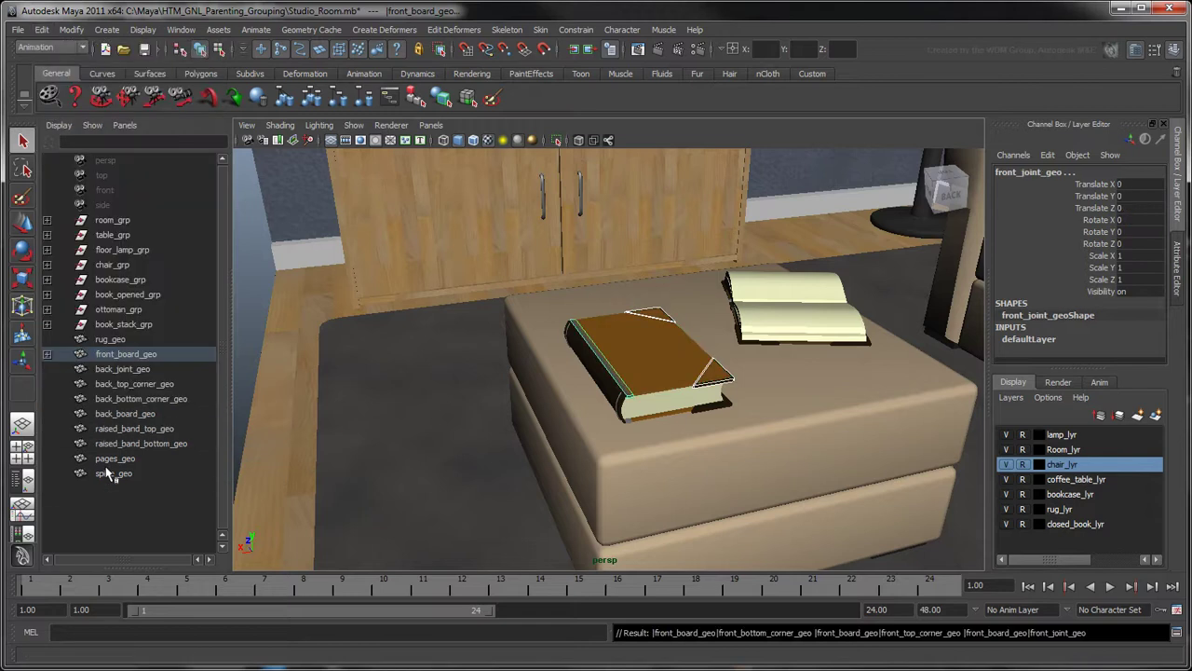
pyautogui.click(48, 354)
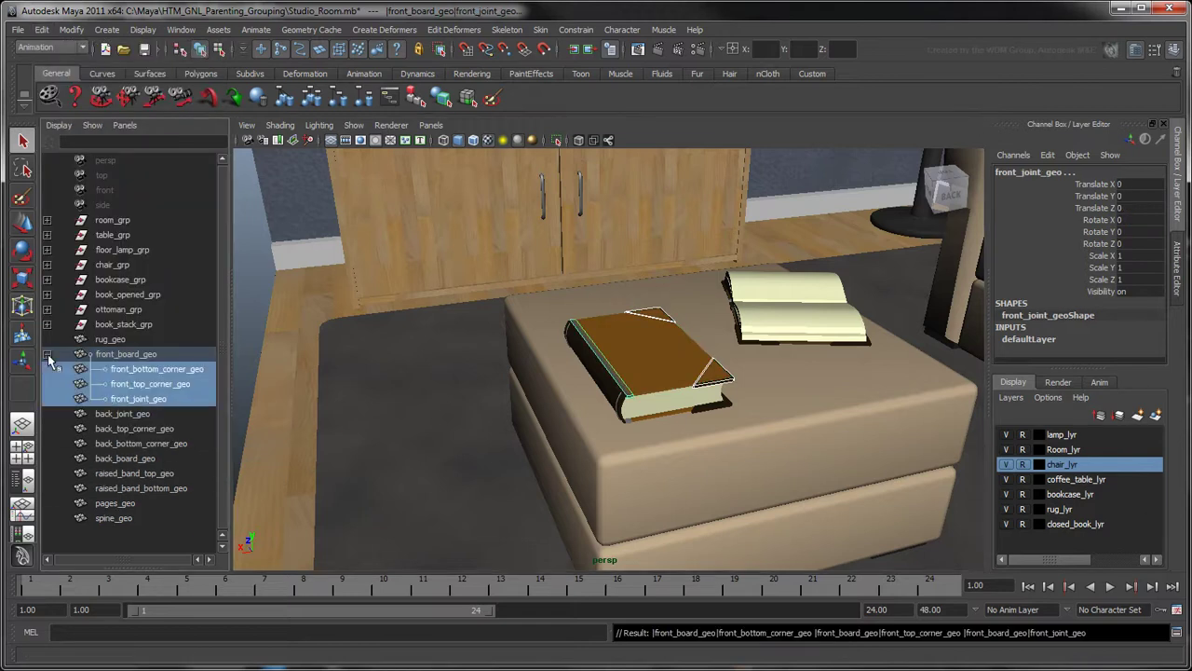
pyautogui.click(122, 355)
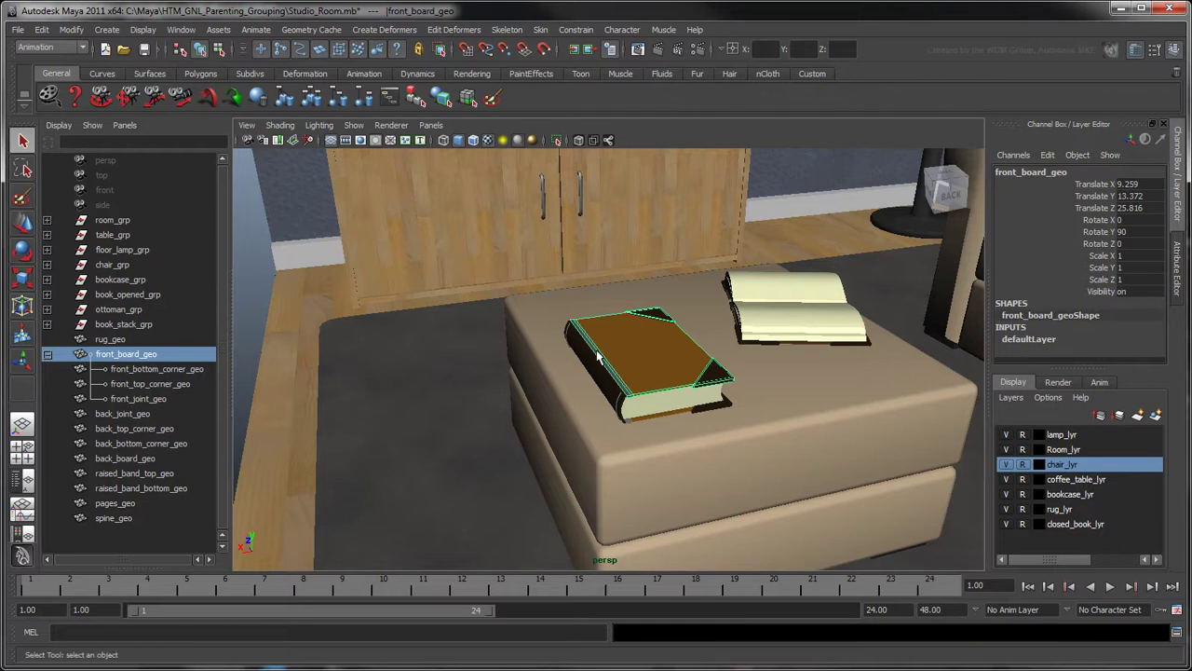
# Rotate front_board_geo open and check its three child pieces in the Outliner.
pyautogui.press('e')
pyautogui.moveTo(576, 309); pyautogui.dragTo(537, 331)
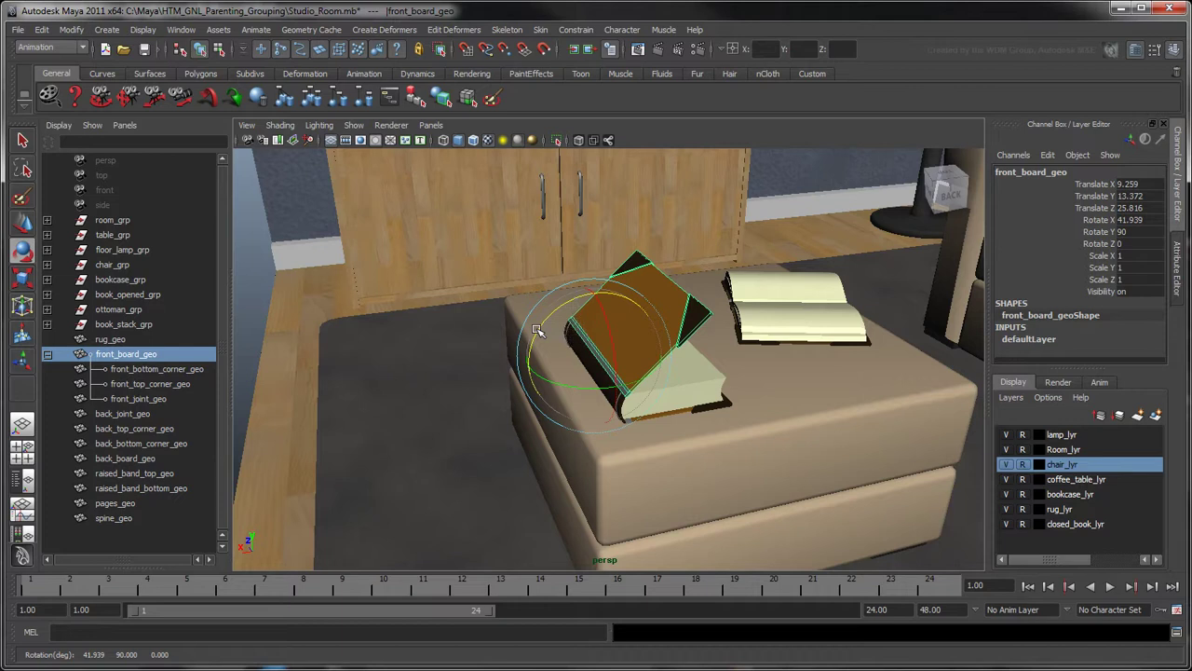
pyautogui.press('q')
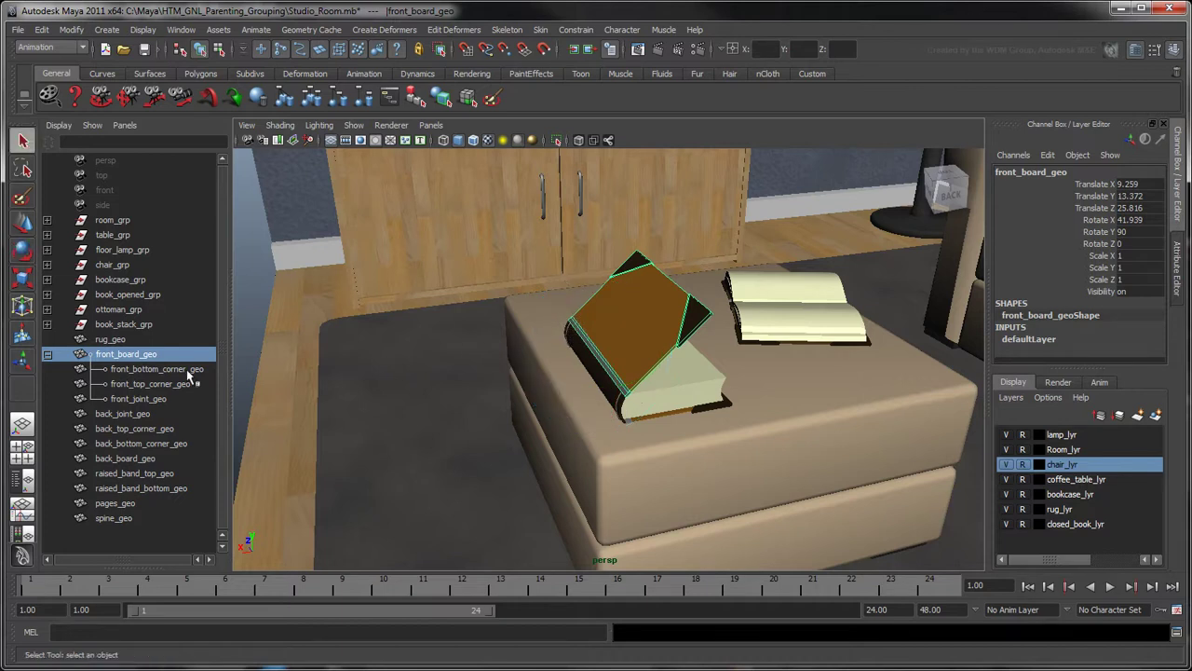
pyautogui.click(149, 369)
pyautogui.click(149, 384)
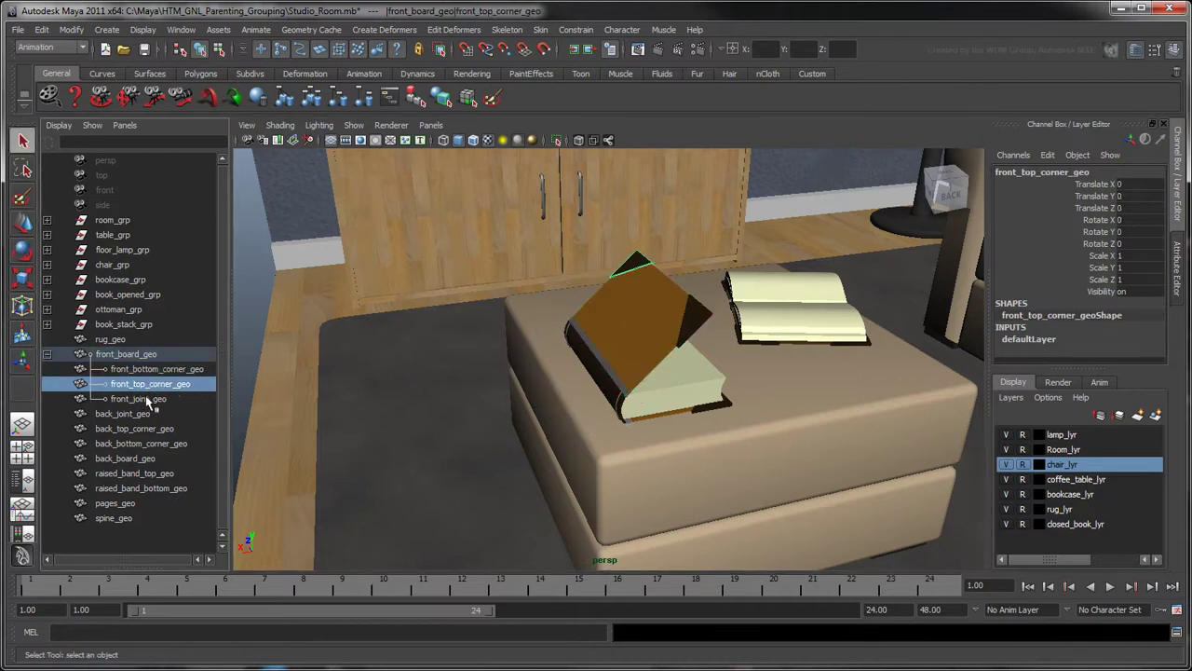
pyautogui.click(149, 398)
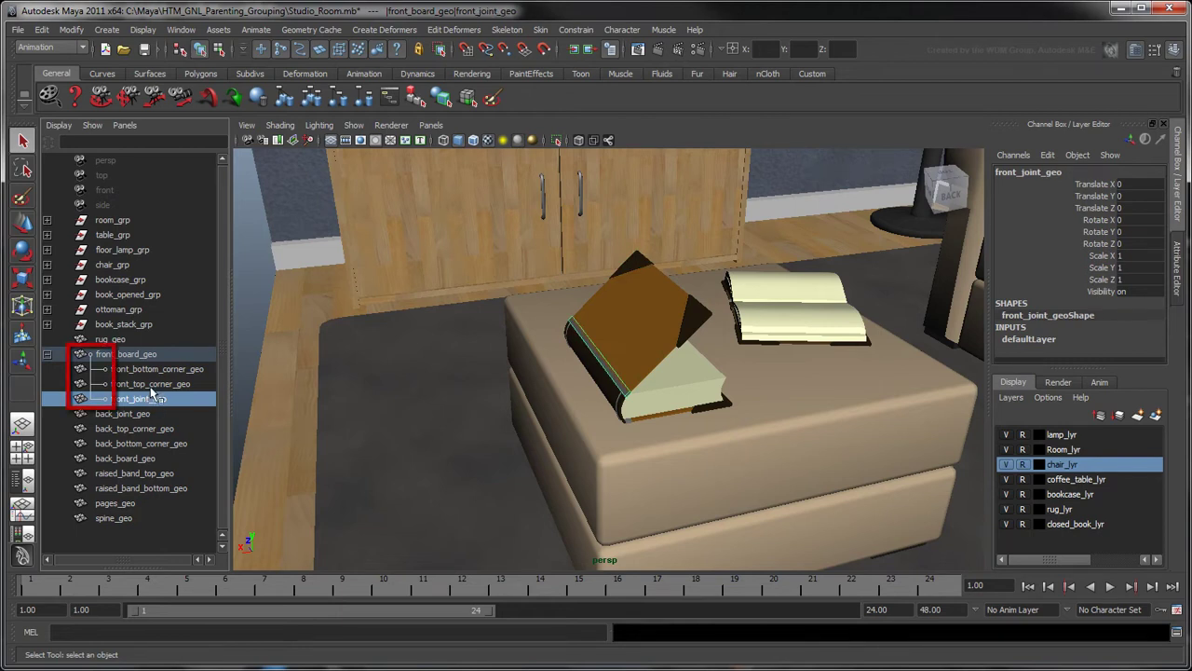
# Test-move the front top and bottom corners off the cover, then undo the move.
pyautogui.click(152, 383)
pyautogui.keyDown('ctrl'); pyautogui.click(163, 370); pyautogui.keyUp('ctrl')
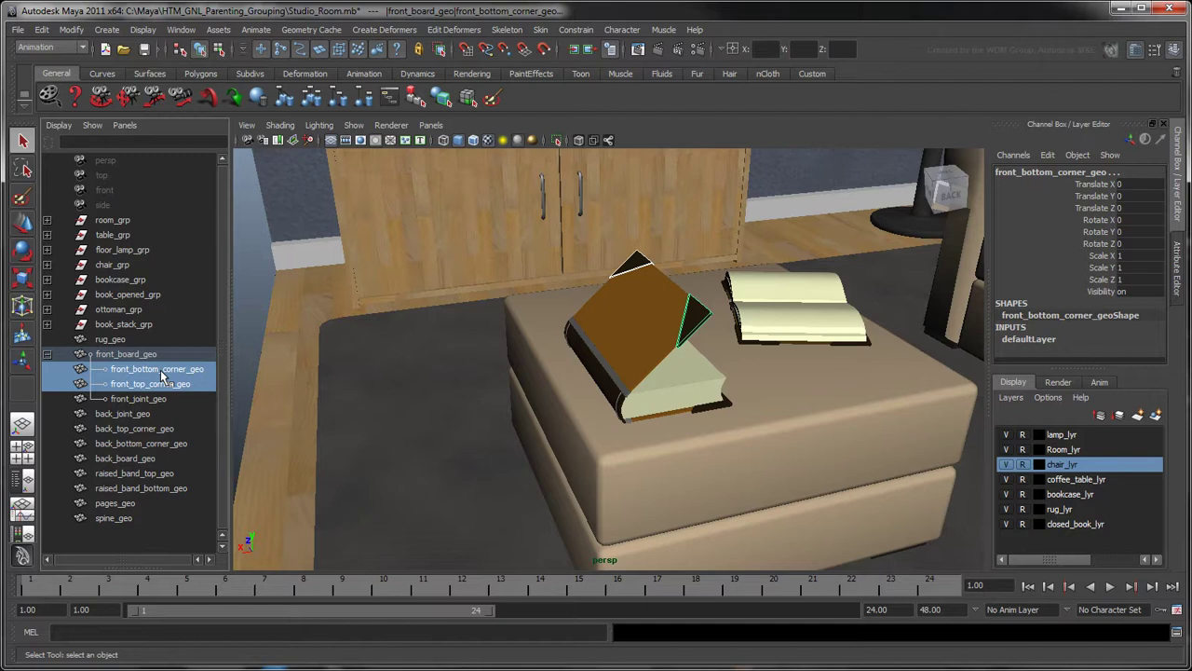
pyautogui.press('w')
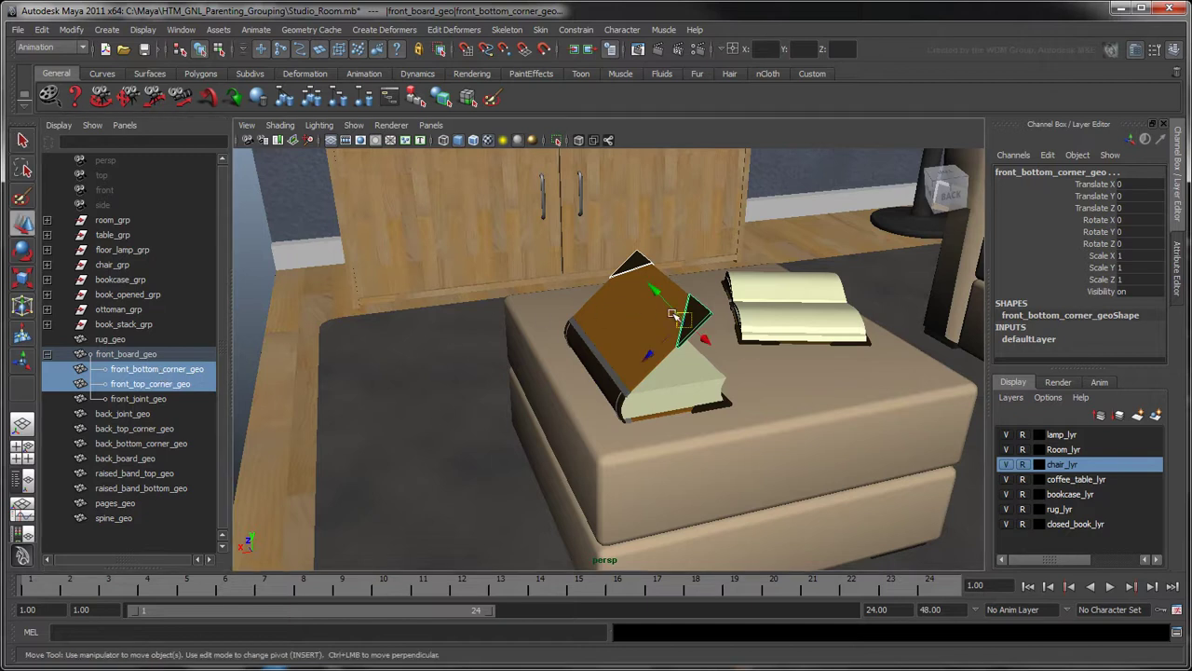
pyautogui.moveTo(664, 313); pyautogui.dragTo(792, 380)
pyautogui.hotkey('ctrl', 'z')
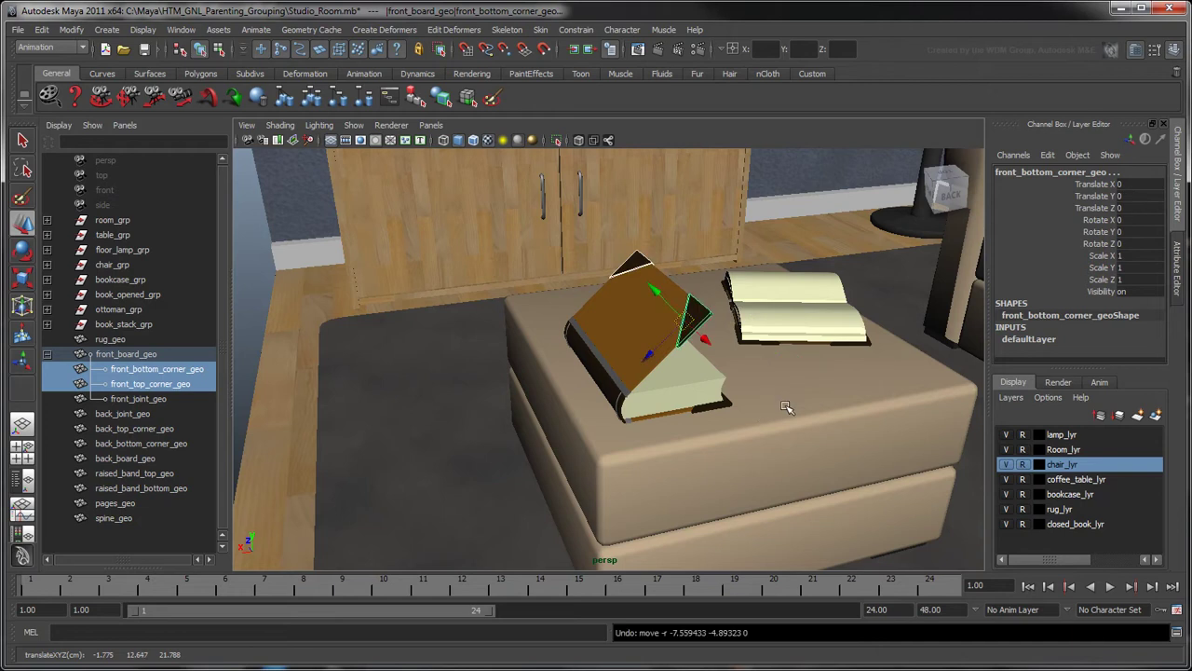
# Rotate front_board_geo back toward closed.
pyautogui.click(162, 355)
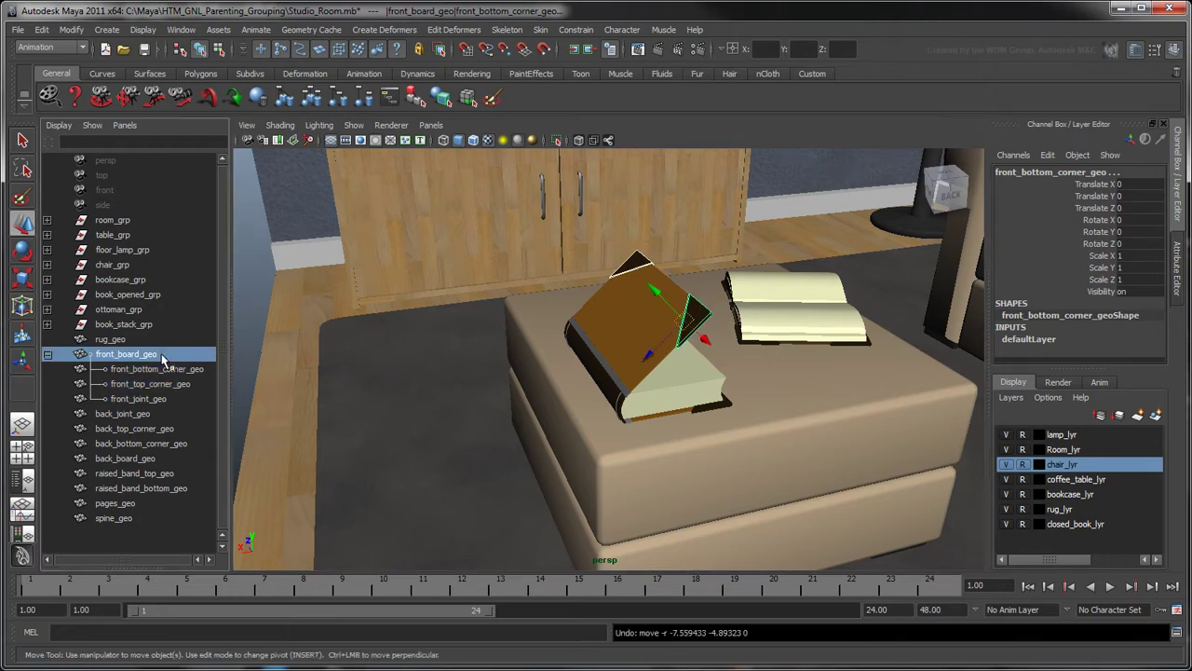
pyautogui.press('e')
pyautogui.moveTo(575, 311); pyautogui.dragTo(630, 308)
# Parent back_joint_geo, back_top_corner_geo and back_bottom_corner_geo under back_board_geo.
pyautogui.click(141, 414)
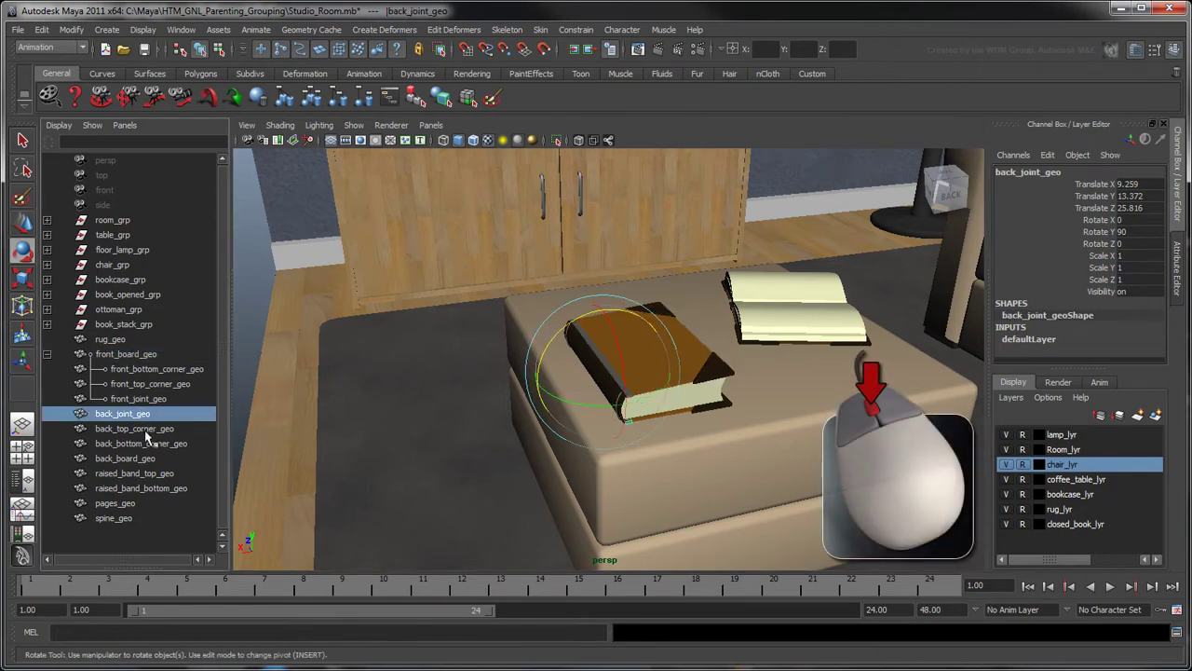
pyautogui.keyDown('shift'); pyautogui.click(146, 430); pyautogui.keyUp('shift')
pyautogui.keyDown('shift'); pyautogui.click(147, 443); pyautogui.keyUp('shift')
pyautogui.moveTo(135, 460); pyautogui.dragTo(135, 458, button='middle')
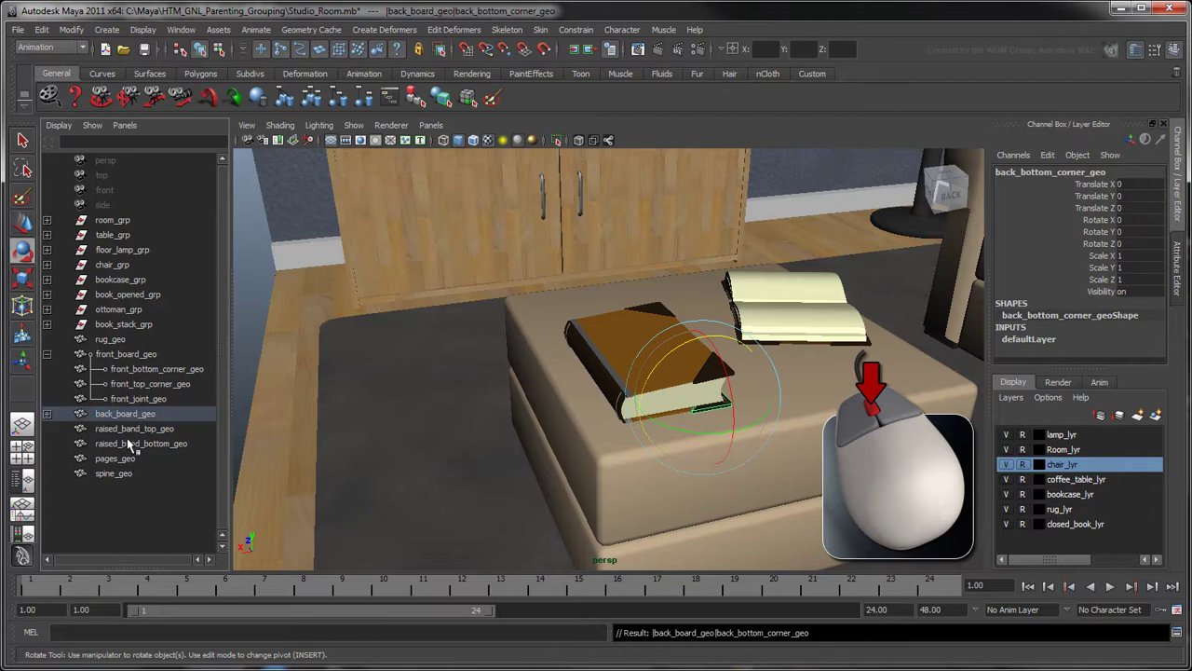
# Parent raised_band_top_geo, raised_band_bottom_geo and pages_geo under spine_geo.
pyautogui.click(127, 429)
pyautogui.keyDown('shift'); pyautogui.click(130, 444); pyautogui.keyUp('shift')
pyautogui.keyDown('shift'); pyautogui.click(118, 458); pyautogui.keyUp('shift')
pyautogui.moveTo(118, 462); pyautogui.dragTo(119, 472, button='middle')
pyautogui.click(47, 355)
pyautogui.press('q')
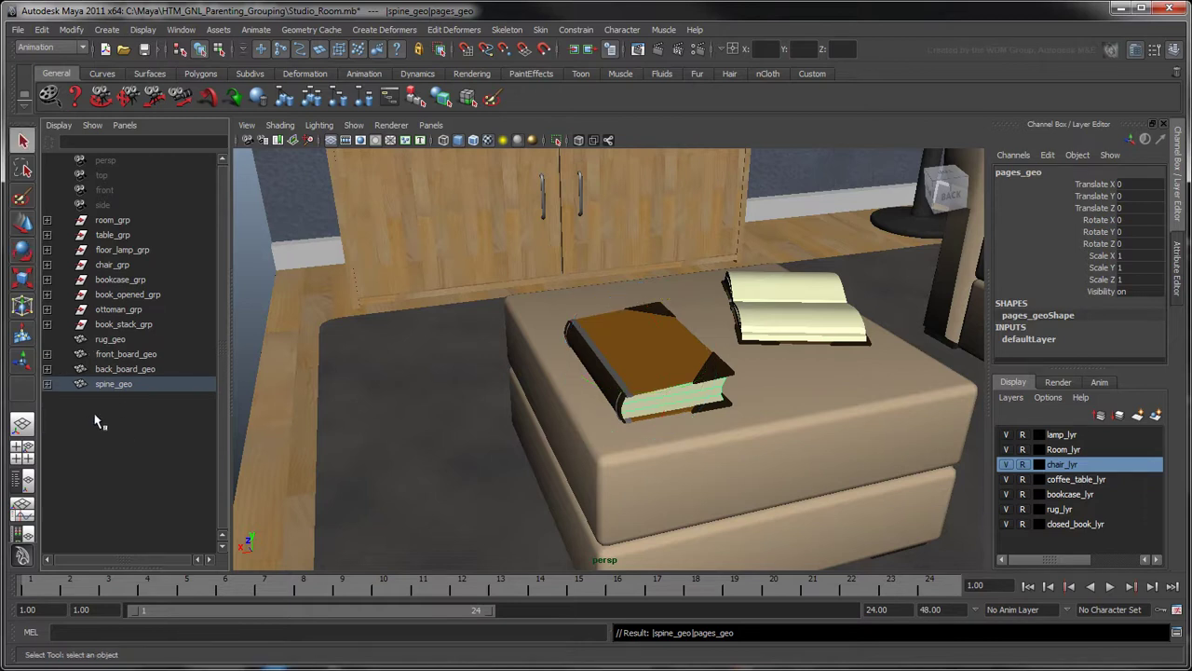
pyautogui.click(126, 355)
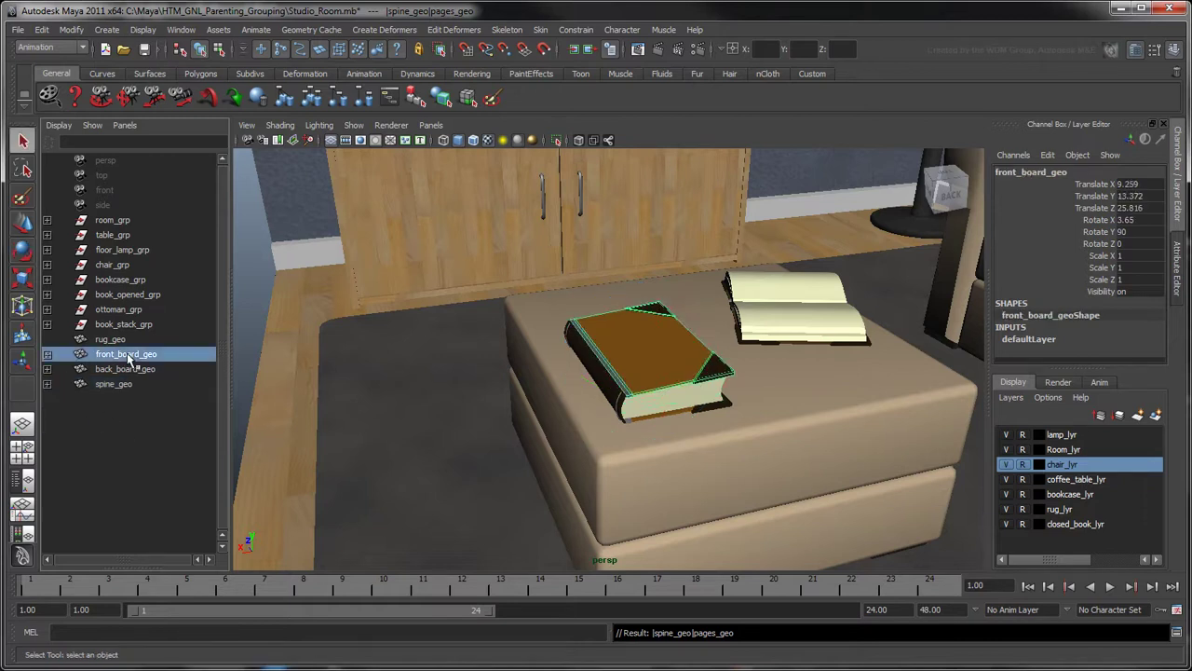
pyautogui.click(124, 369)
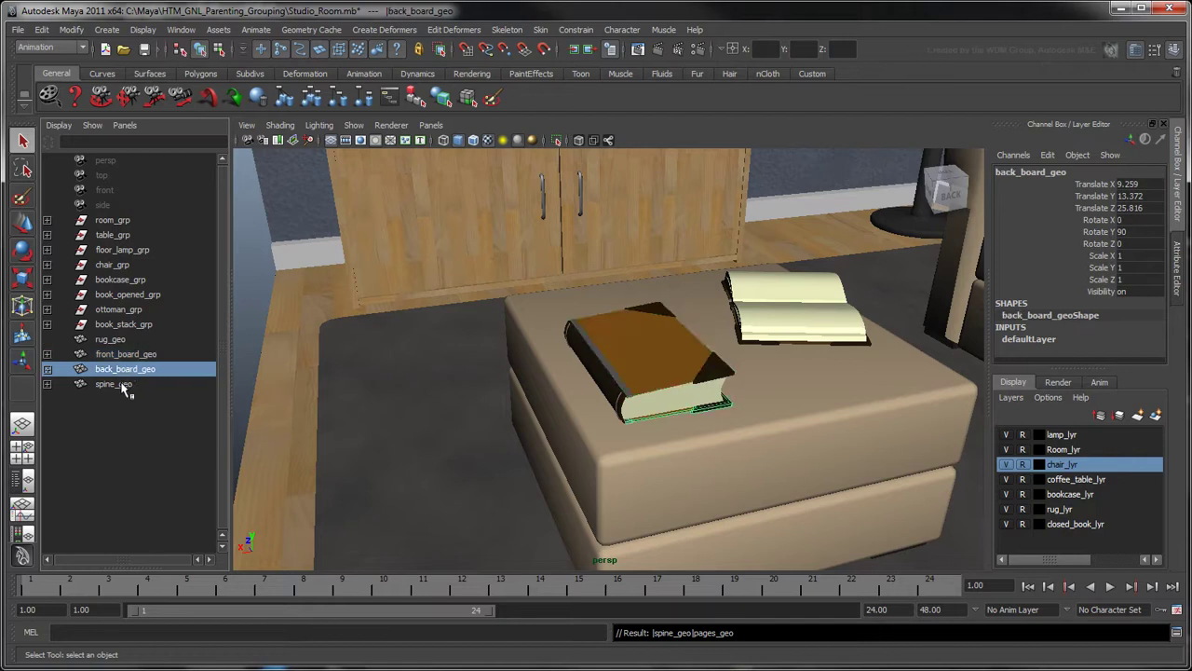
pyautogui.click(126, 389)
pyautogui.hotkey('ctrl', 'z')
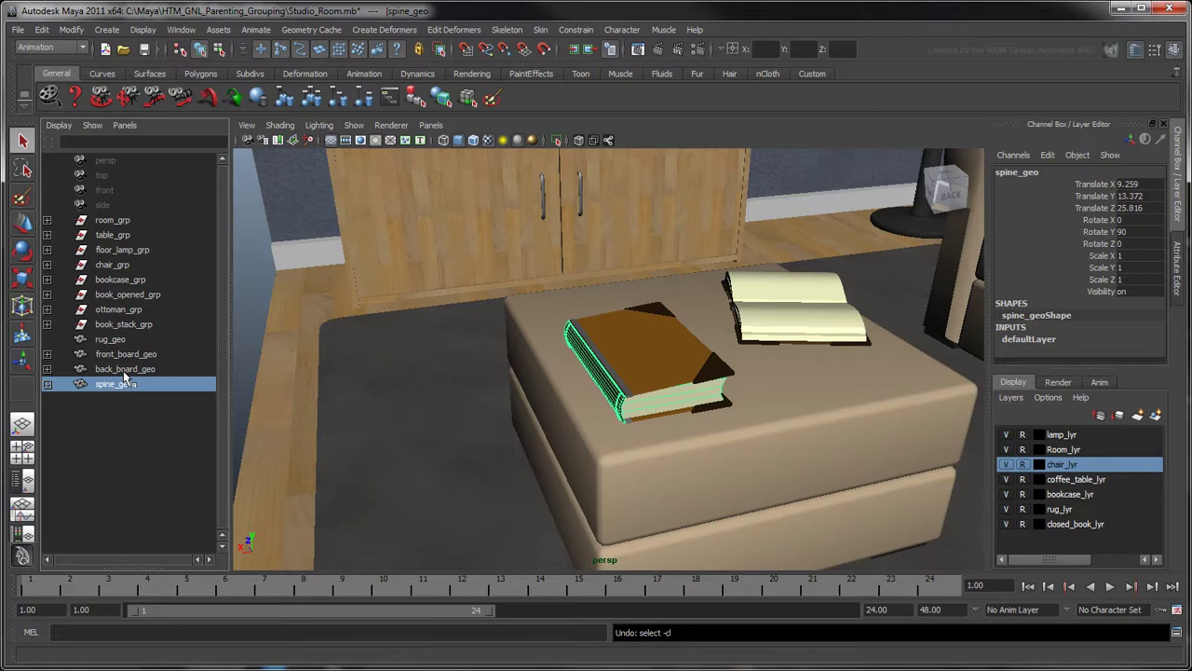
pyautogui.keyDown('ctrl'); pyautogui.click(124, 370); pyautogui.keyUp('ctrl')
pyautogui.moveTo(127, 370)
pyautogui.mouseDown(button='middle')
pyautogui.moveTo(140, 372)
pyautogui.moveTo(138, 359)
pyautogui.mouseUp(button='middle')
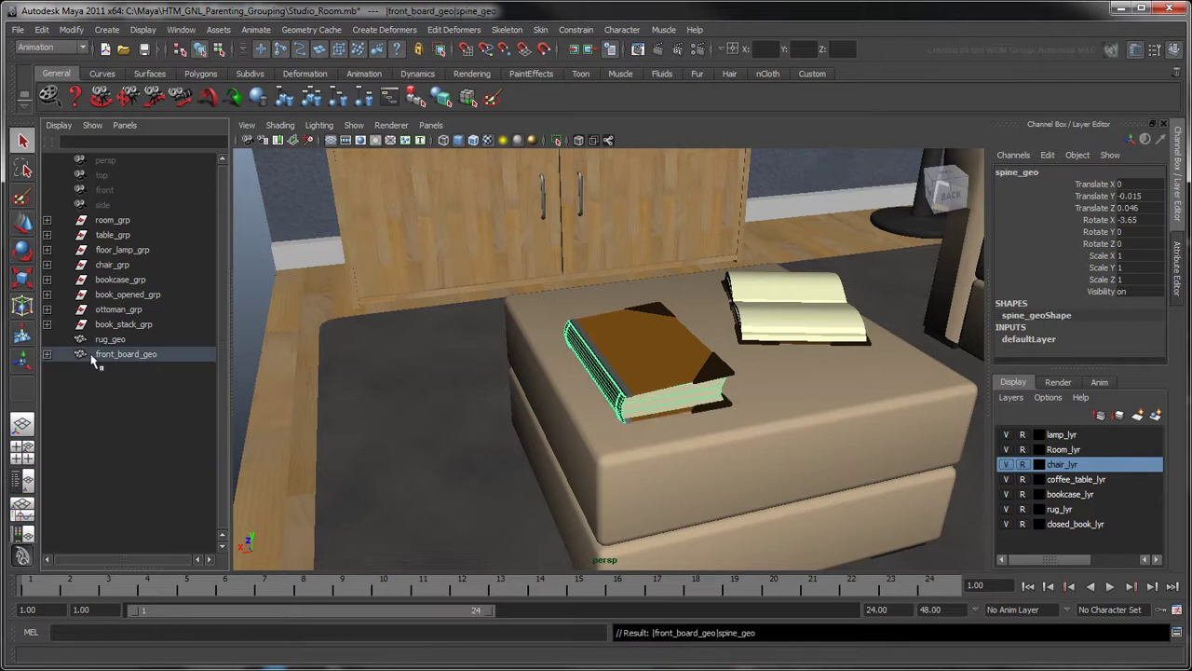
# Show front_board_geo's children and test-rotate the front cover upright.
pyautogui.click(48, 354)
pyautogui.click(193, 358)
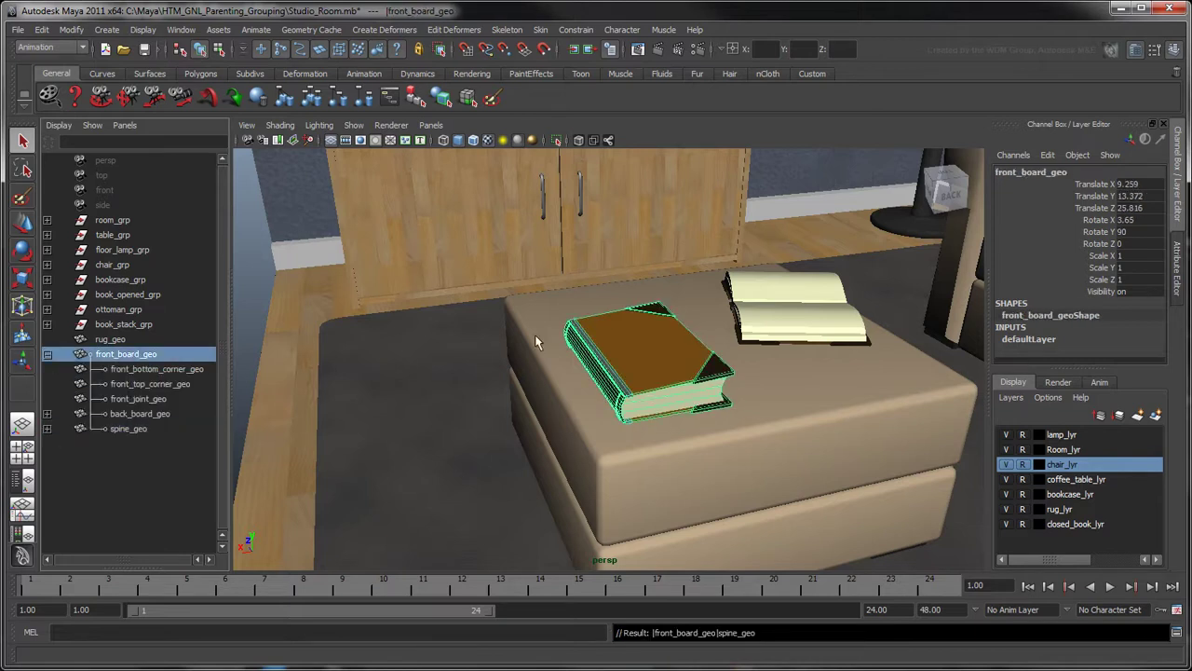
pyautogui.press('e')
pyautogui.moveTo(572, 301); pyautogui.dragTo(498, 382)
# Test-rotate back_board_geo and spine_geo and lay the front cover flat, undoing the last rotation.
pyautogui.click(117, 412)
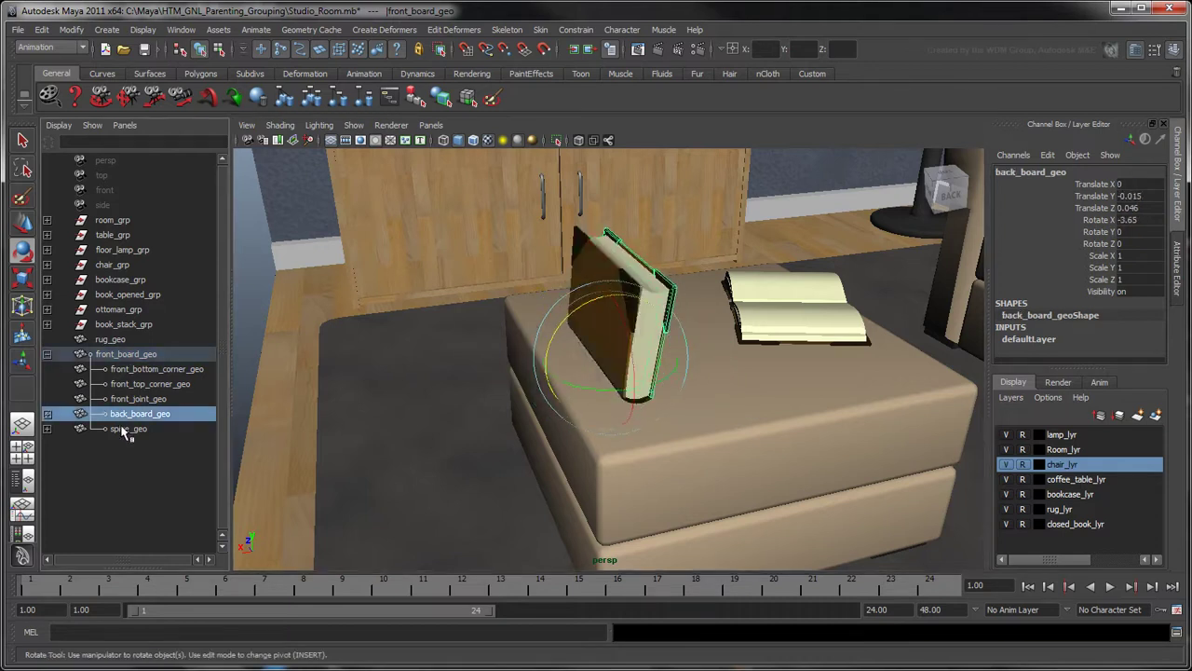
pyautogui.keyDown('shift'); pyautogui.click(121, 427); pyautogui.keyUp('shift')
pyautogui.moveTo(596, 298); pyautogui.dragTo(654, 328)
pyautogui.click(126, 354)
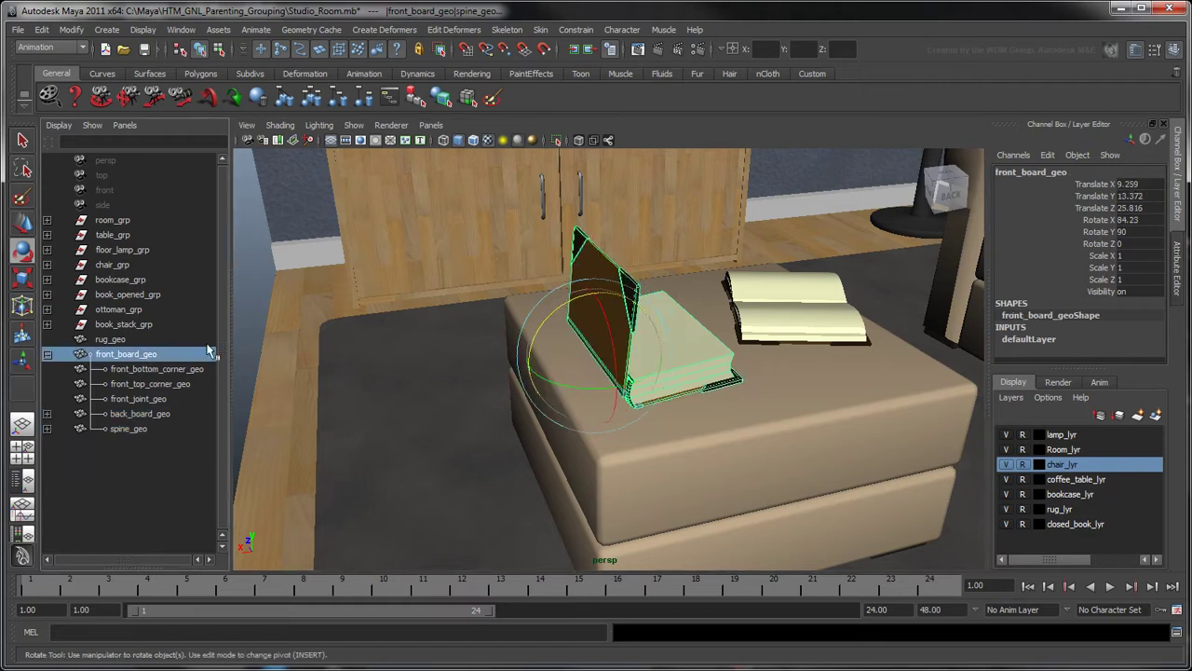
pyautogui.moveTo(565, 303); pyautogui.dragTo(579, 358)
pyautogui.click(135, 416)
pyautogui.keyDown('ctrl'); pyautogui.click(128, 428); pyautogui.keyUp('ctrl')
pyautogui.moveTo(589, 311); pyautogui.dragTo(494, 363)
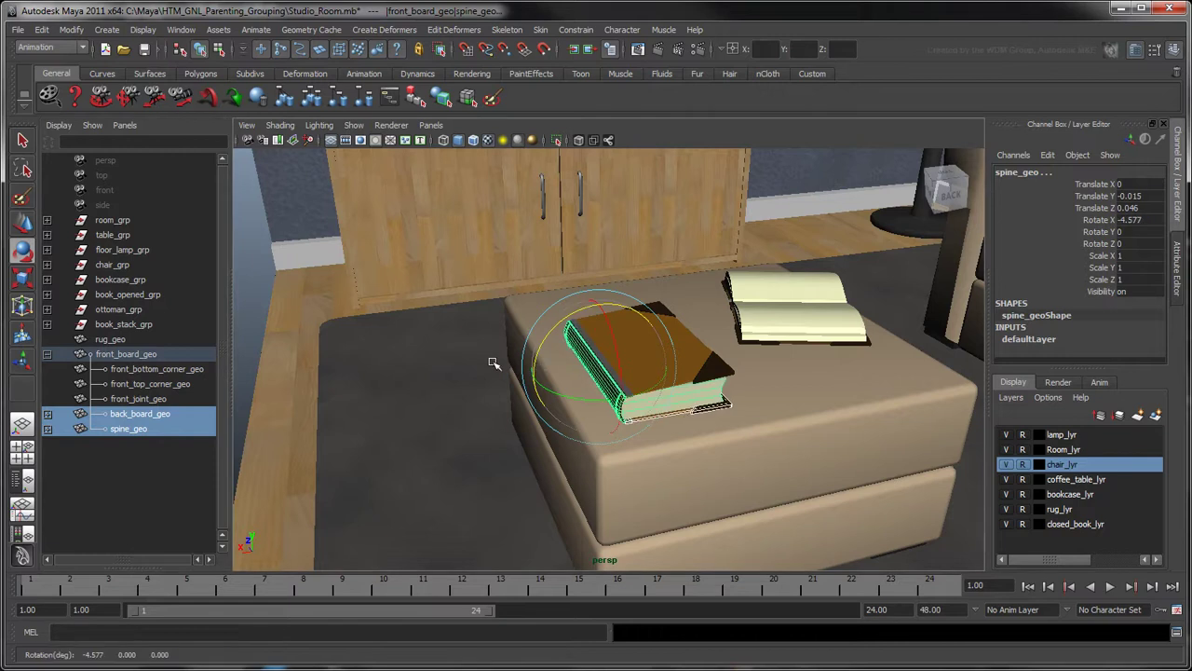
pyautogui.hotkey('ctrl', 'z')
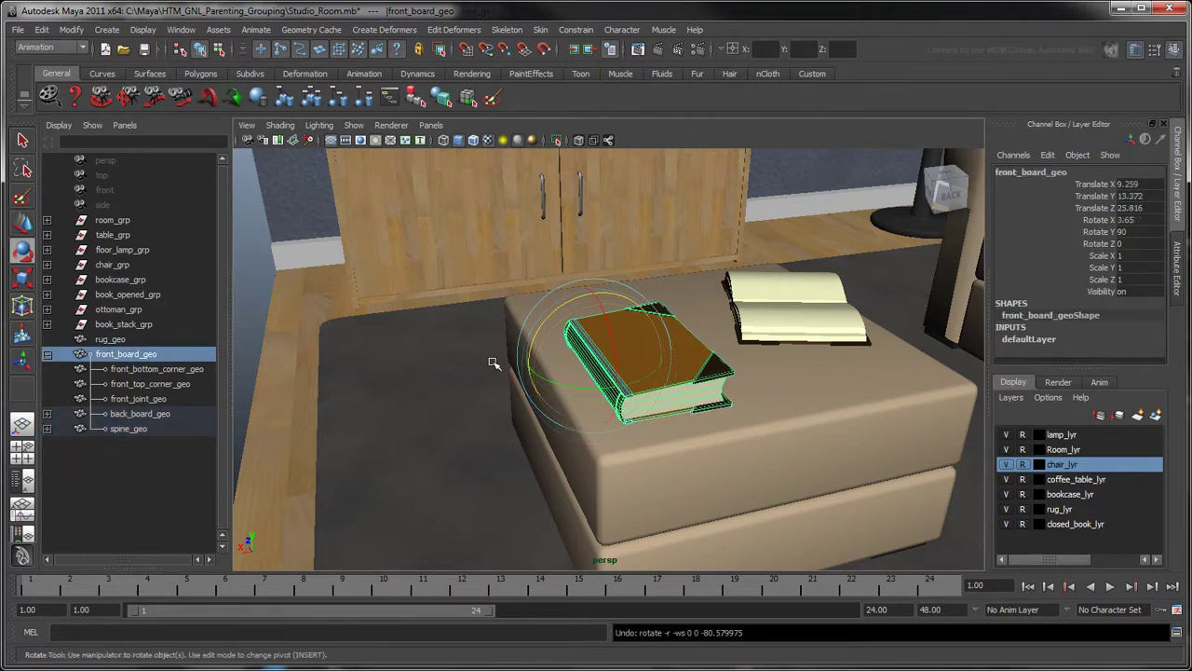
# Move back_board_geo and spine_geo out to the Outliner's top level.
pyautogui.click(154, 413)
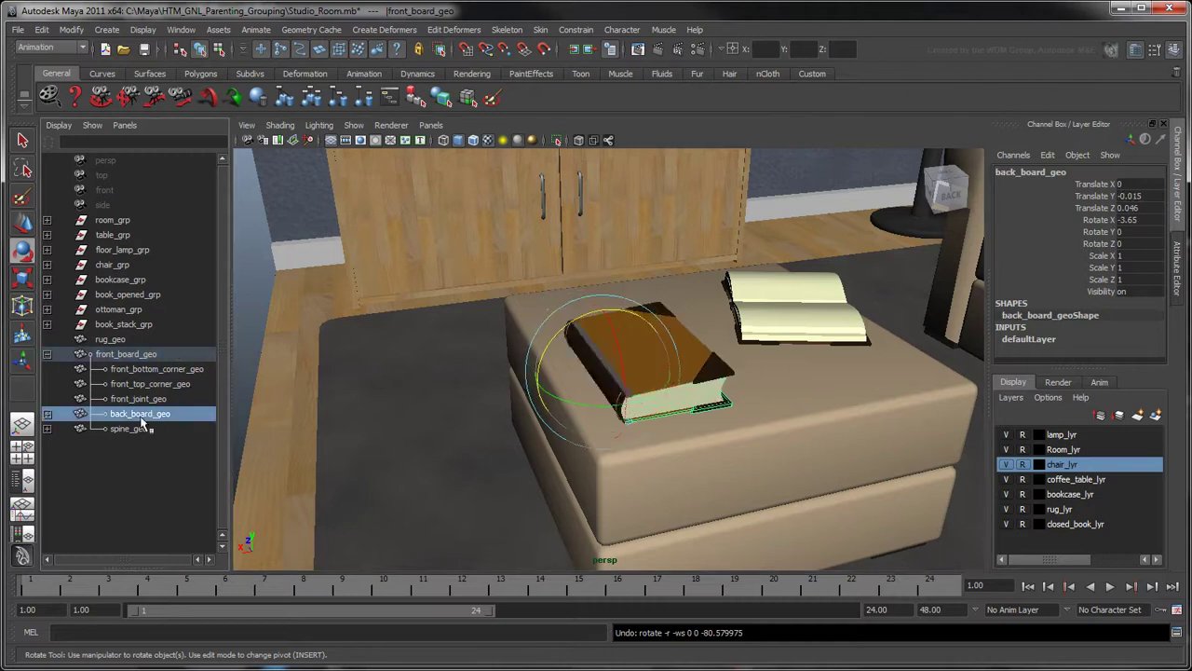
pyautogui.keyDown('ctrl'); pyautogui.click(138, 428); pyautogui.keyUp('ctrl')
pyautogui.moveTo(139, 435); pyautogui.dragTo(137, 454, button='middle')
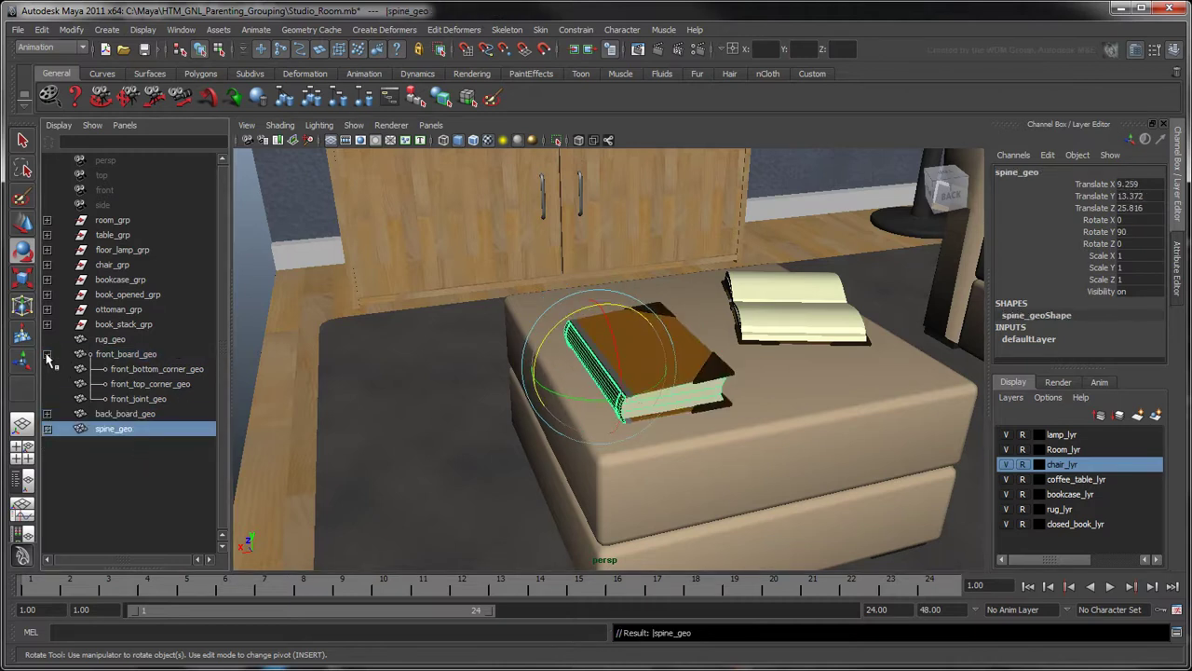
# Group front_board_geo, back_board_geo and spine_geo with Edit > Group.
pyautogui.click(47, 355)
pyautogui.click(137, 421)
pyautogui.press('q')
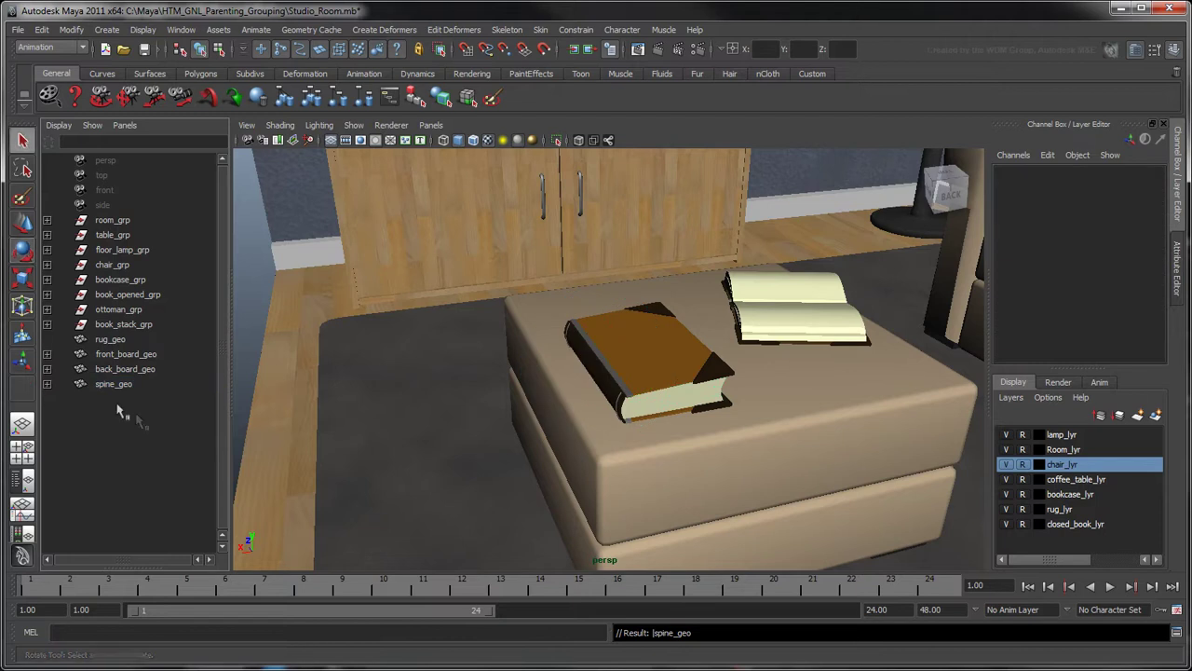
pyautogui.moveTo(122, 385); pyautogui.dragTo(131, 357)
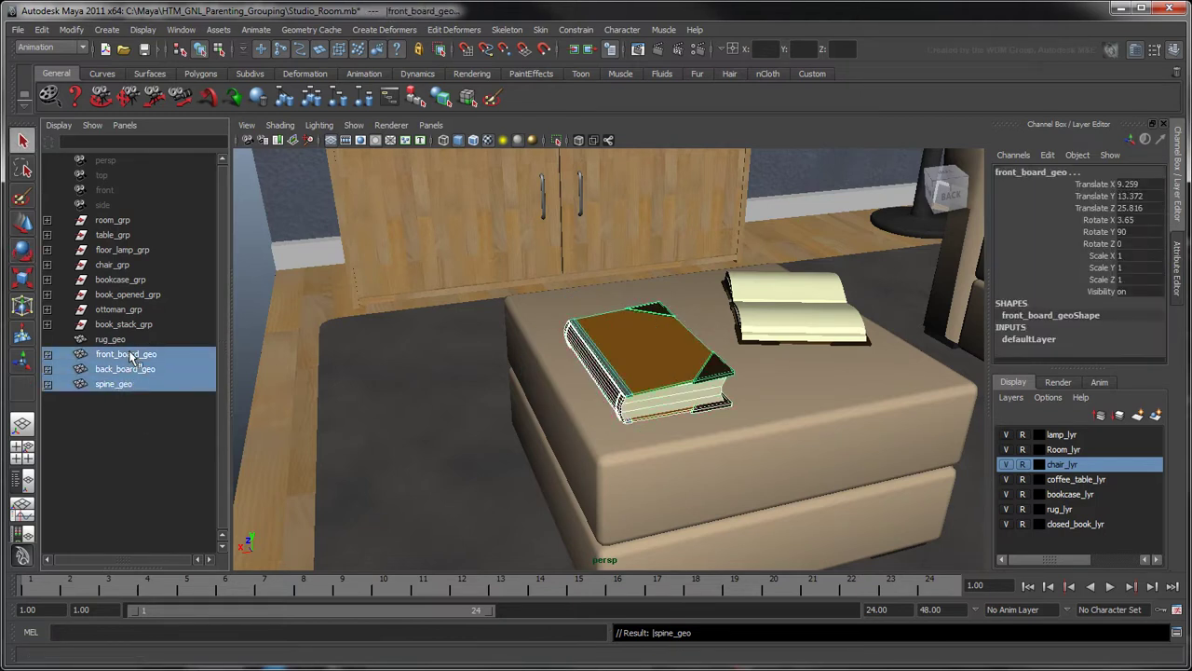
pyautogui.click(43, 30)
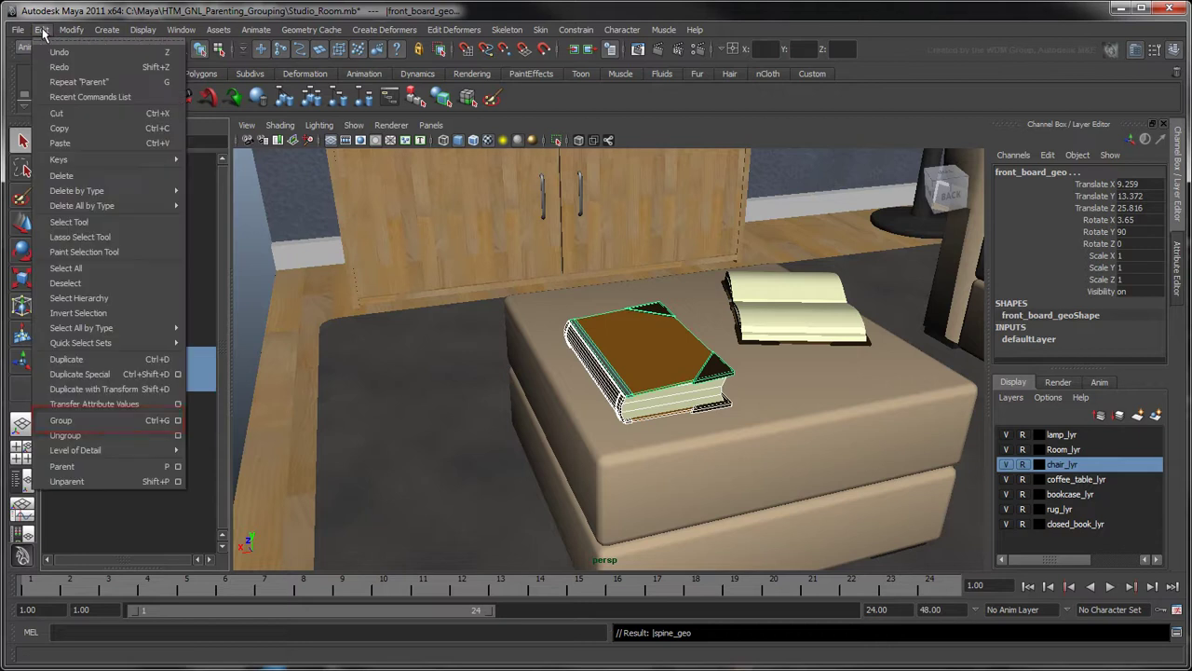
pyautogui.click(99, 425)
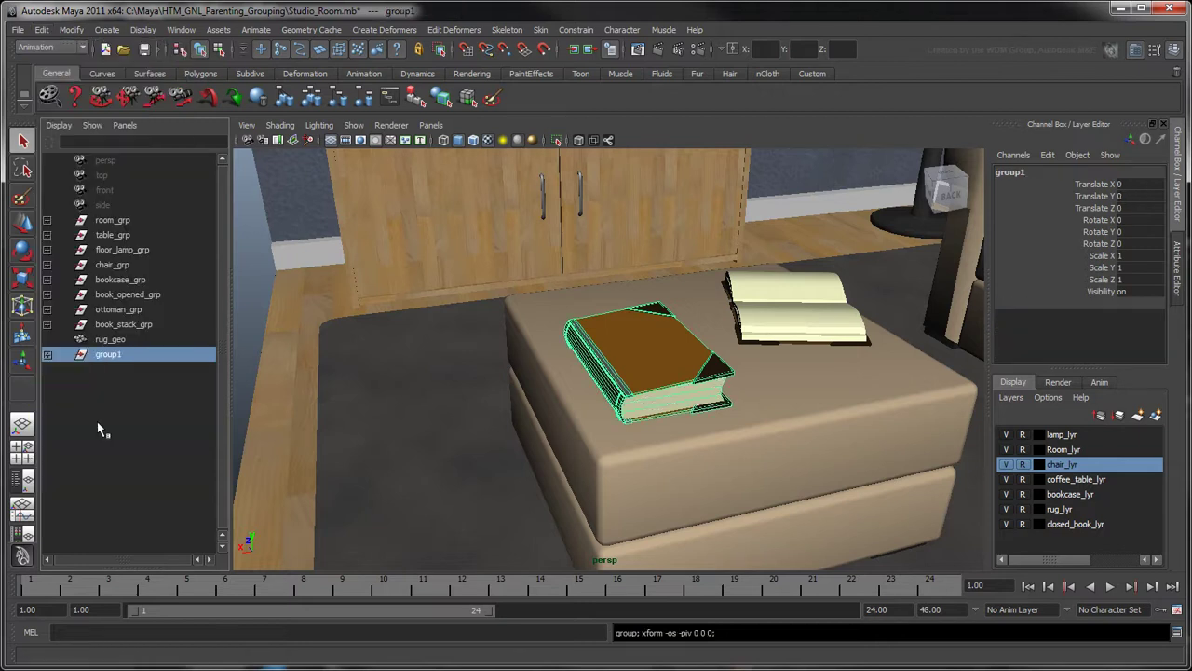
# Rename the new group1 to book_grp.
pyautogui.click(48, 355)
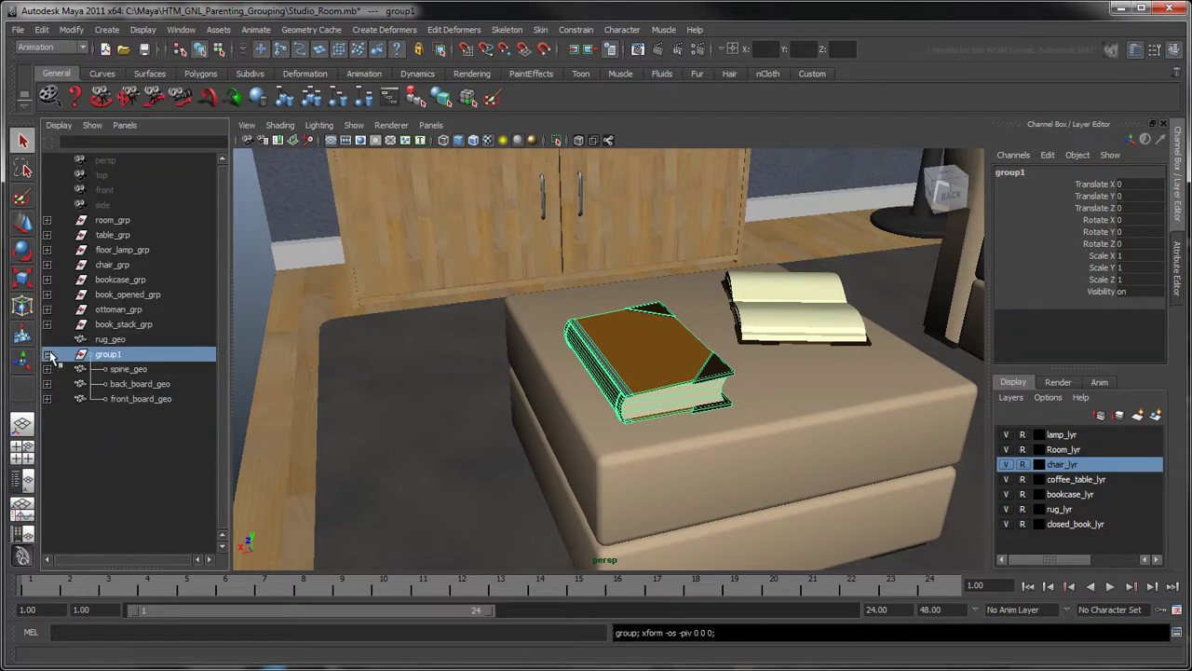
pyautogui.doubleClick(115, 355)
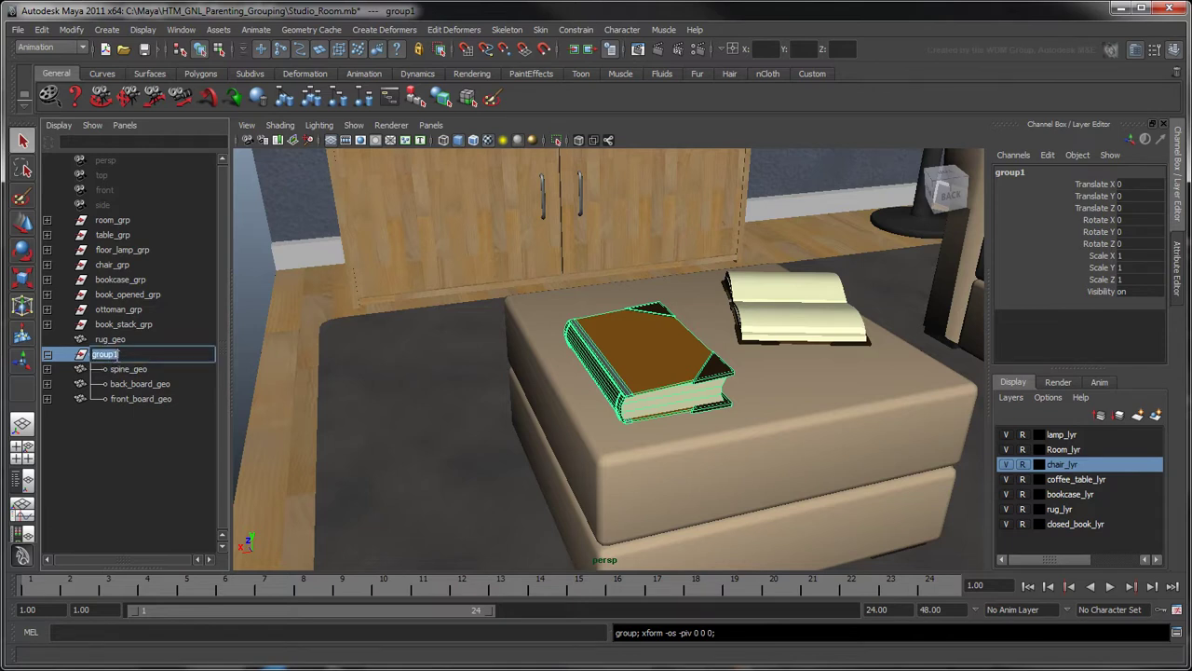
pyautogui.write('boo')
pyautogui.press('Return')
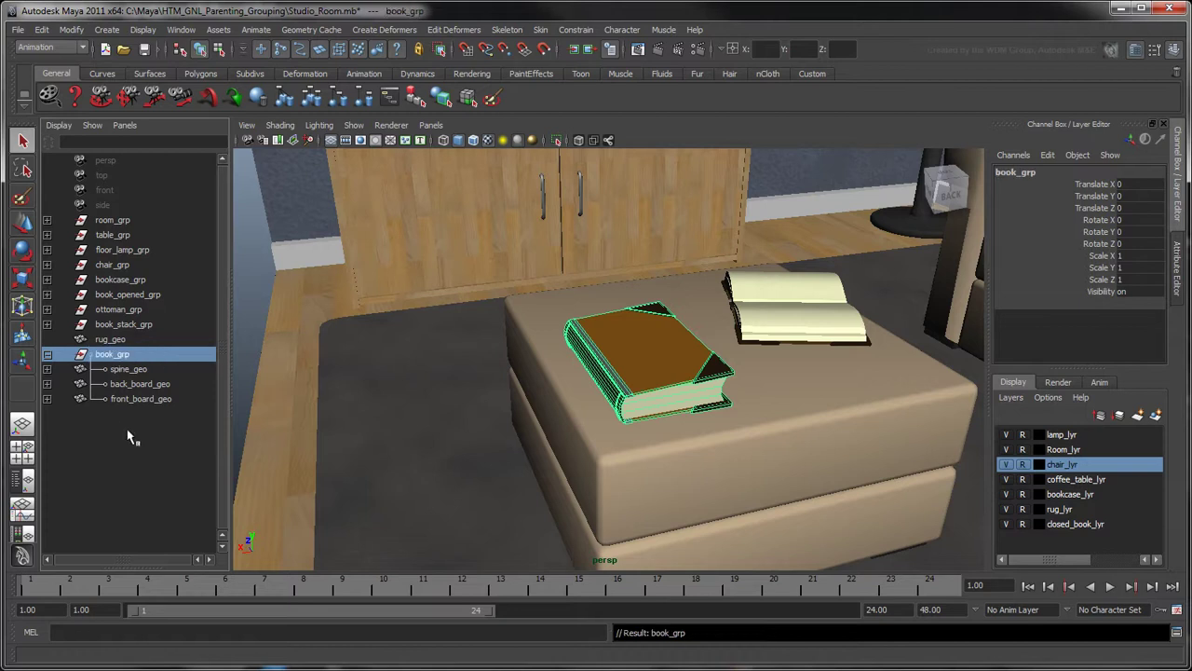
# Select book_grp and apply Modify > Center Pivot so its pivot sits on the book.
pyautogui.click(131, 437)
pyautogui.scroll(-6, 595, 404)
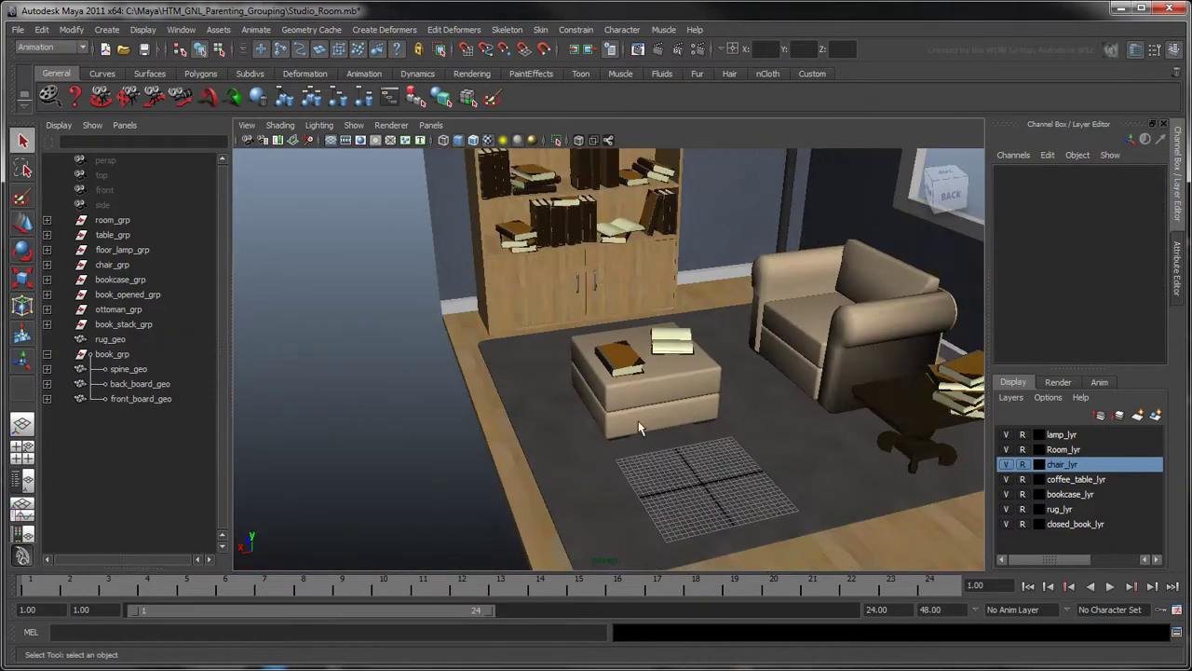
pyautogui.click(111, 358)
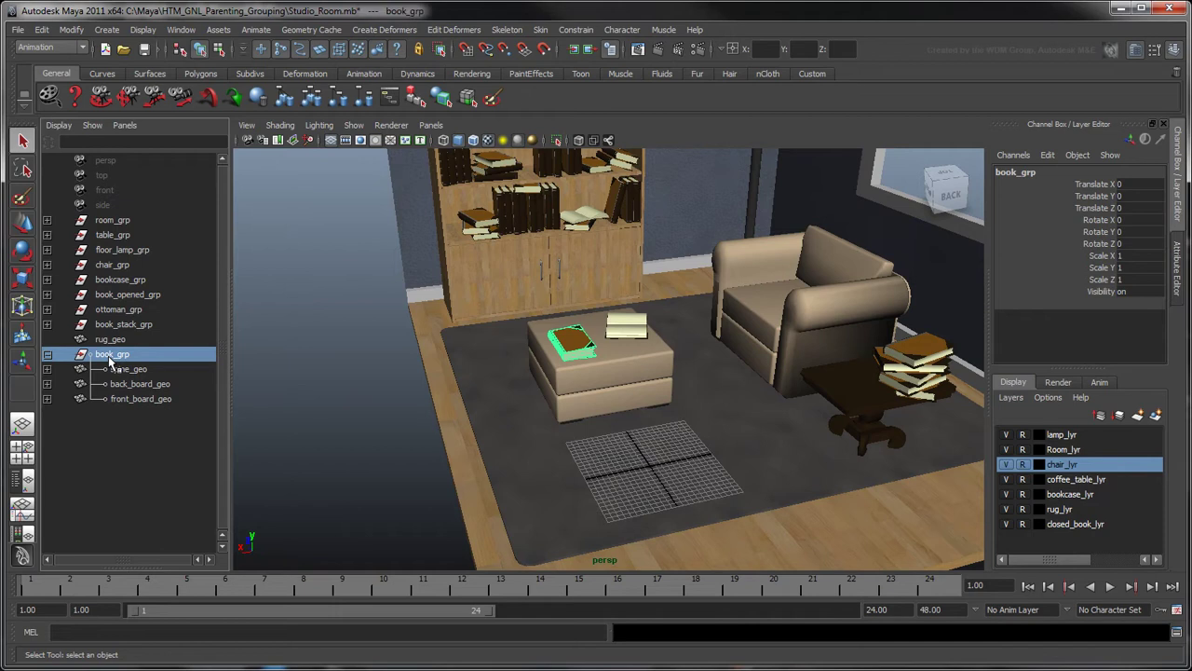
pyautogui.press('w')
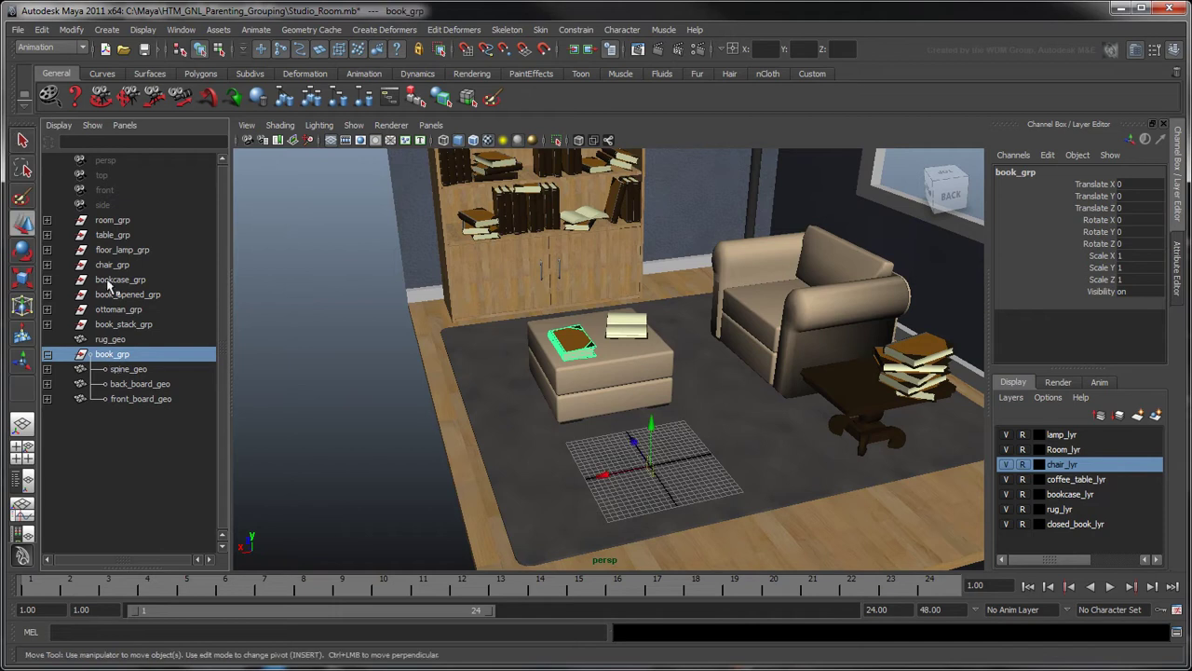
pyautogui.click(71, 28)
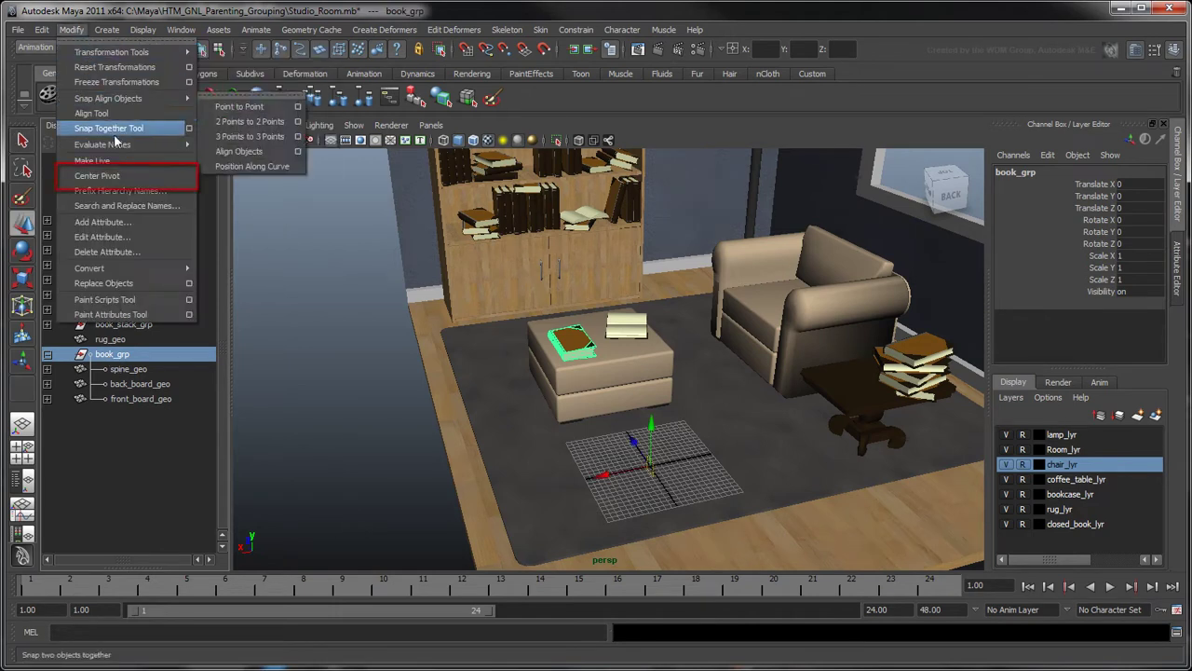
pyautogui.click(129, 177)
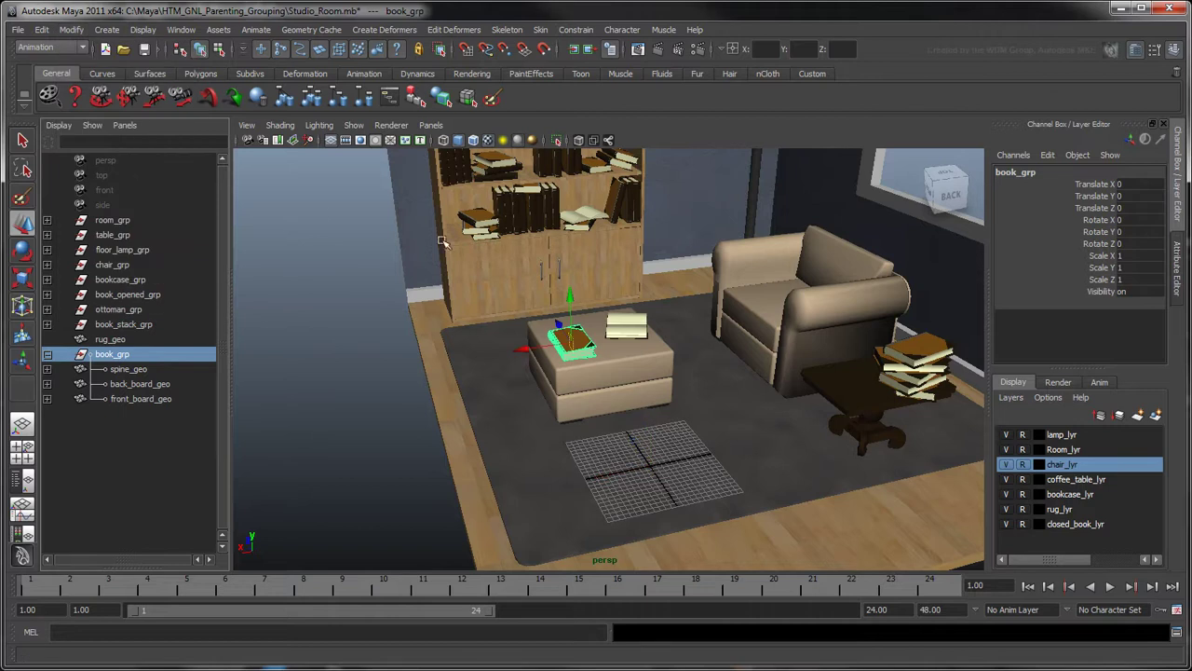
pyautogui.click(578, 344)
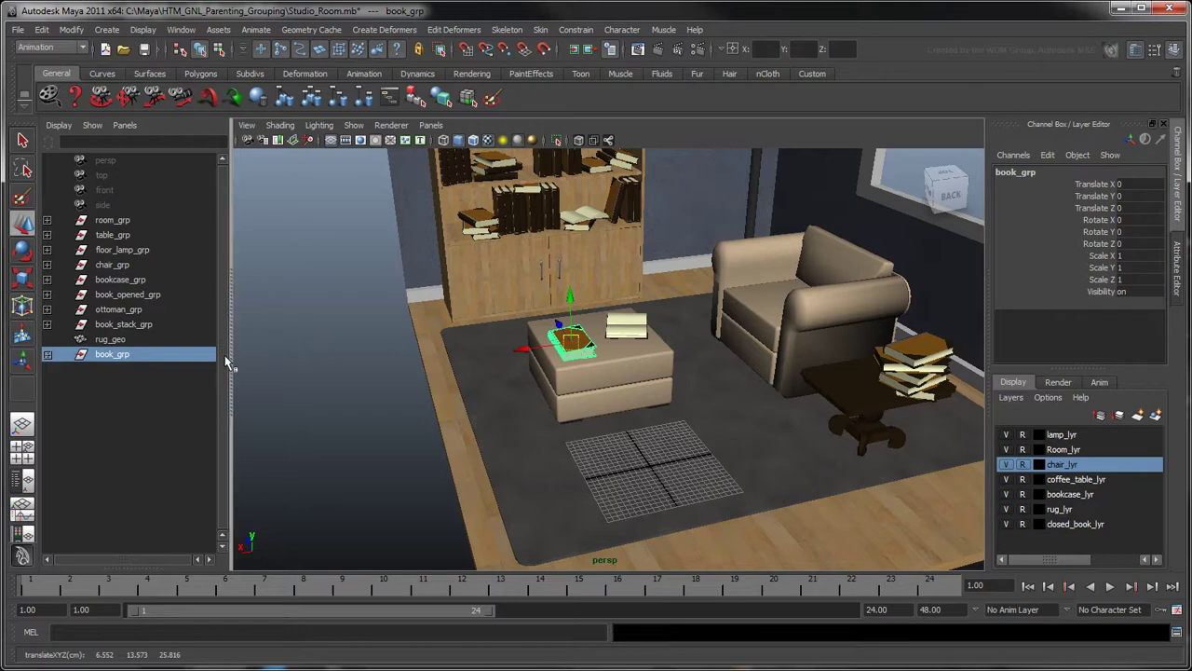
# Parent book_grp under book_stack_grp and expand book_stack_grp.
pyautogui.moveTo(119, 361); pyautogui.dragTo(134, 328, button='middle')
pyautogui.moveTo(130, 322); pyautogui.dragTo(130, 324, button='middle')
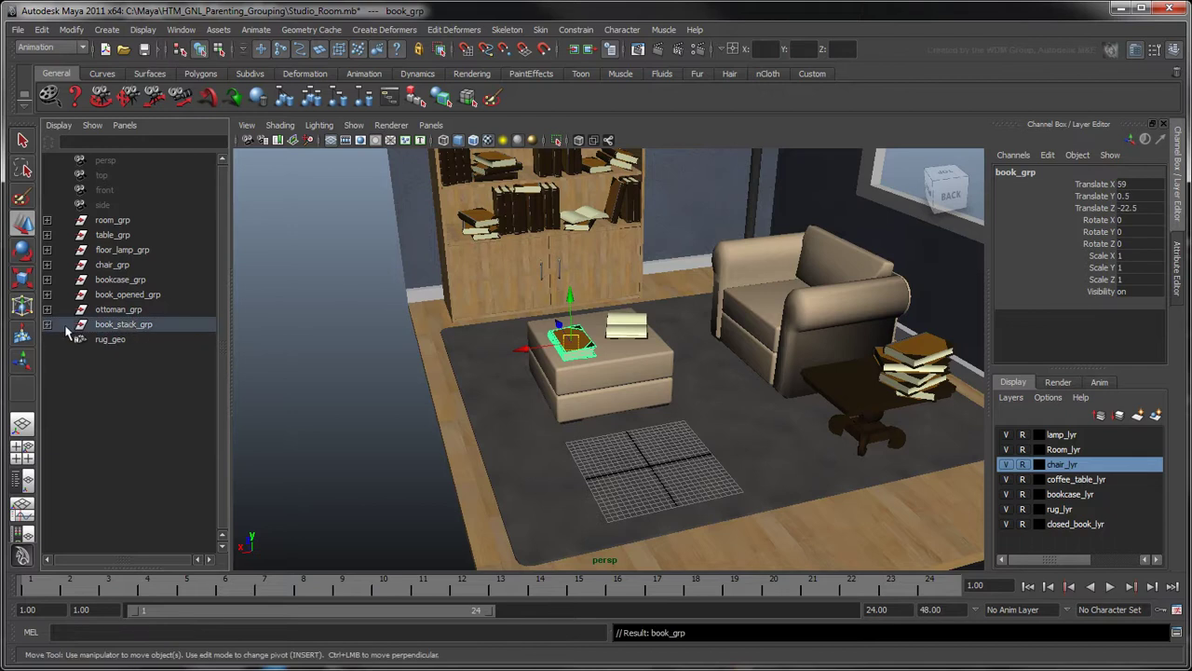
pyautogui.click(48, 324)
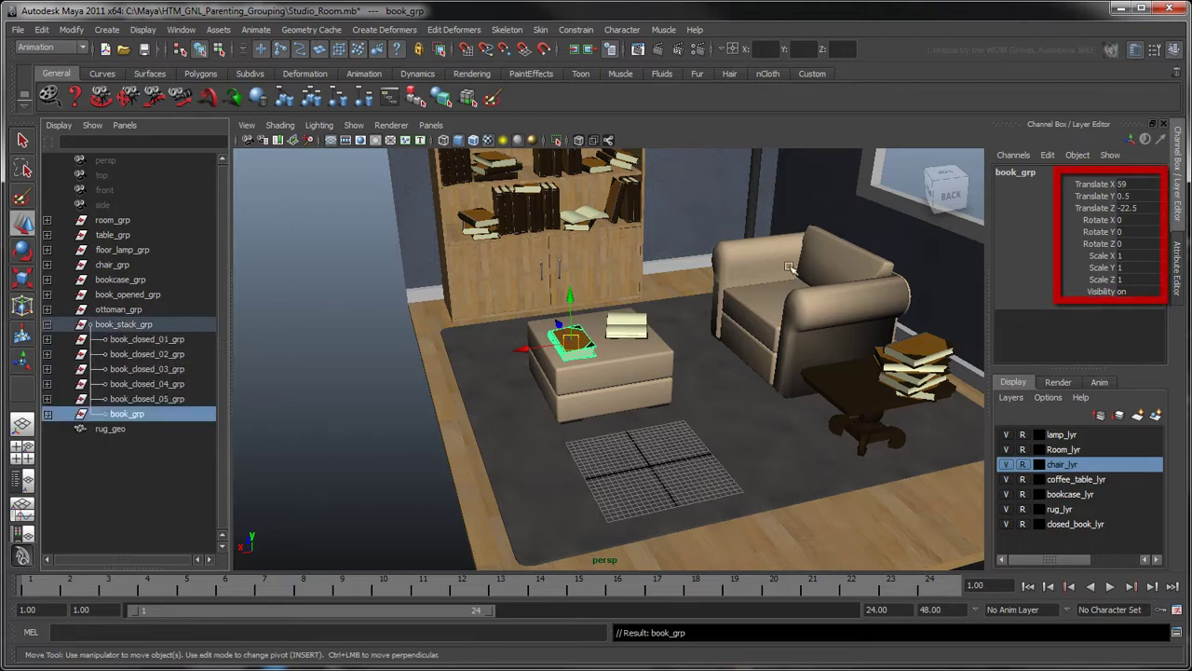
# Set book_grp's Translate X to 5.5 and Y to -9.5, raising it onto the stack.
pyautogui.click(1149, 184)
pyautogui.write('5.5')
pyautogui.press('Tab')
pyautogui.write('-9.5')
pyautogui.press('Tab')
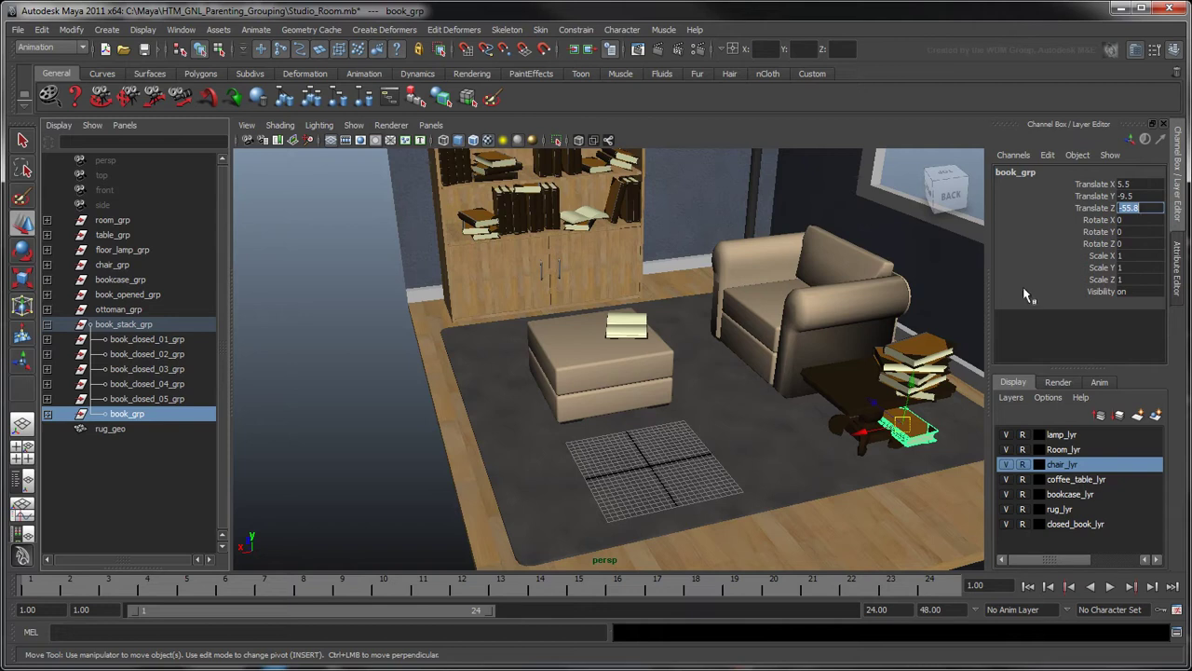
pyautogui.moveTo(928, 387); pyautogui.dragTo(912, 278)
# Set Rotate Y of book_closed_01–05_grp to 90 and lower book_grp onto the stack.
pyautogui.click(149, 340)
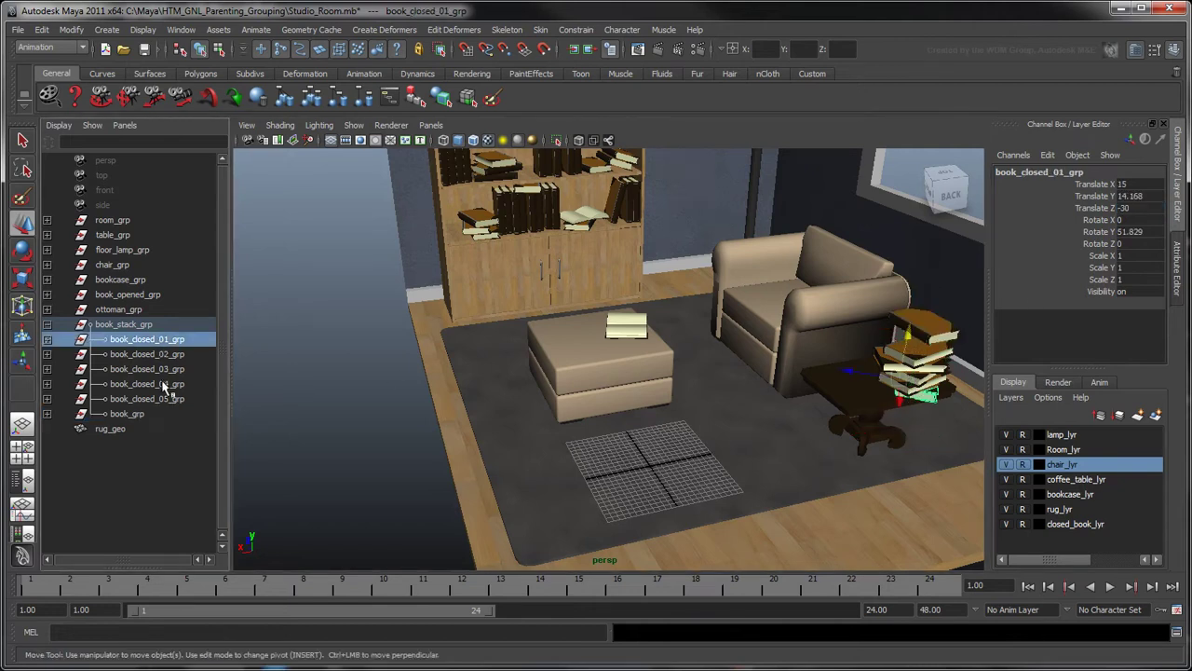
pyautogui.keyDown('shift'); pyautogui.click(168, 398); pyautogui.keyUp('shift')
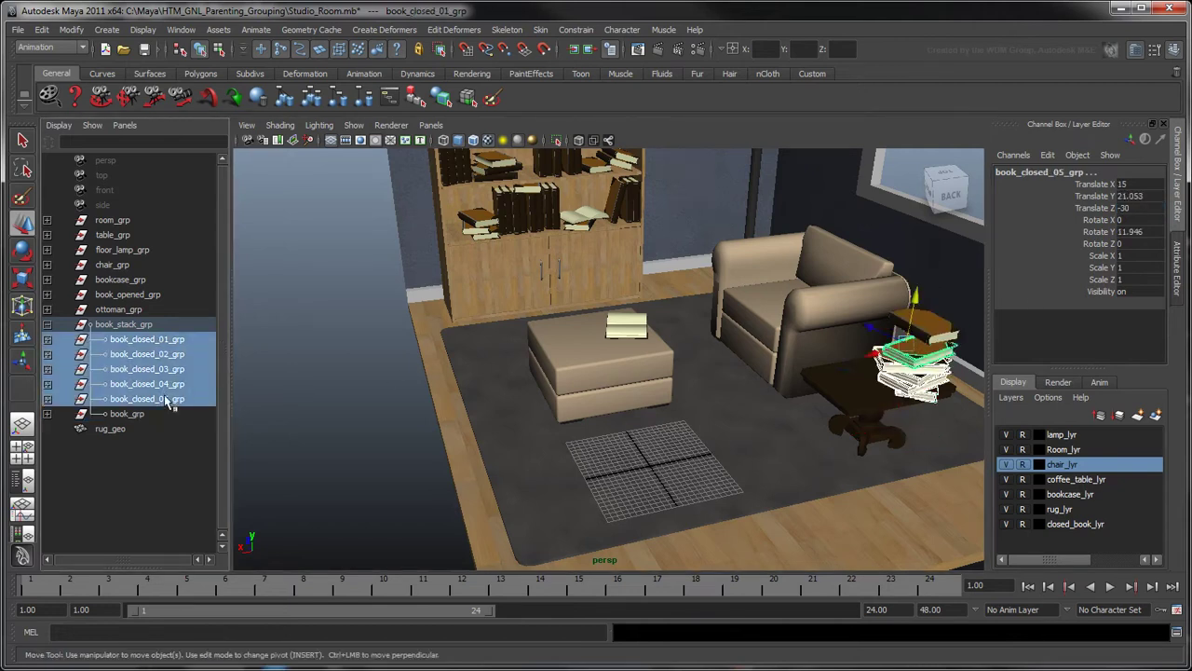
pyautogui.click(1135, 231)
pyautogui.write('90')
pyautogui.press('Return')
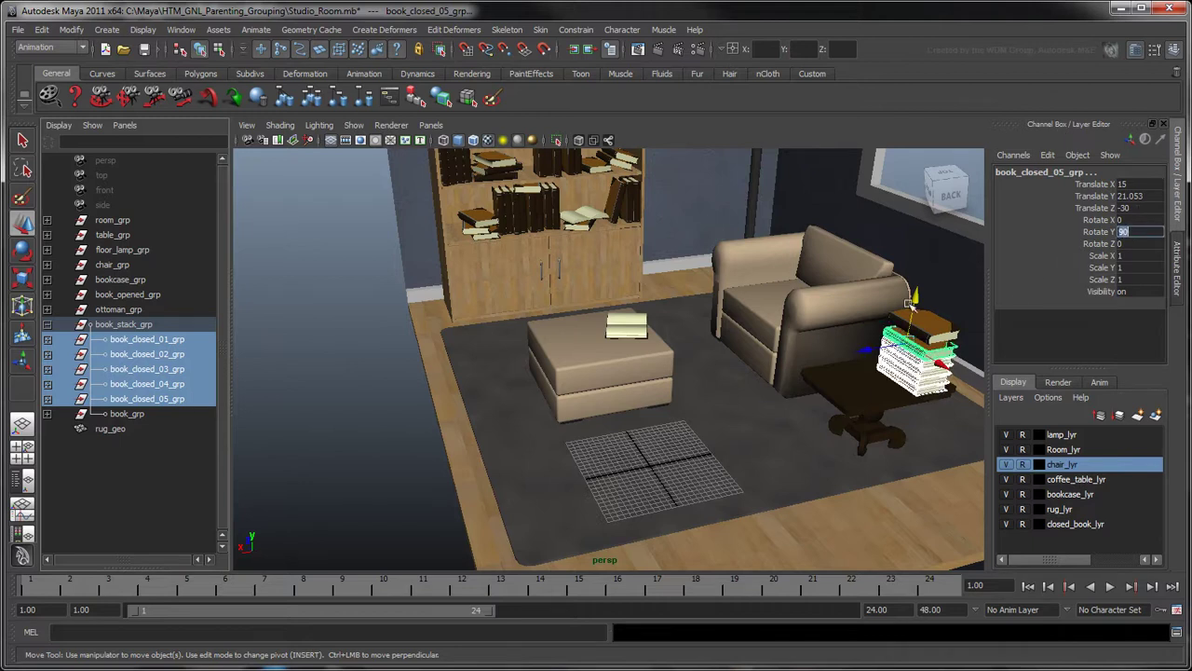
pyautogui.click(139, 413)
pyautogui.moveTo(948, 280); pyautogui.dragTo(948, 291)
# Move book_stack_grp to the bookcase with Translate 3, 32.5, 110.
pyautogui.click(107, 323)
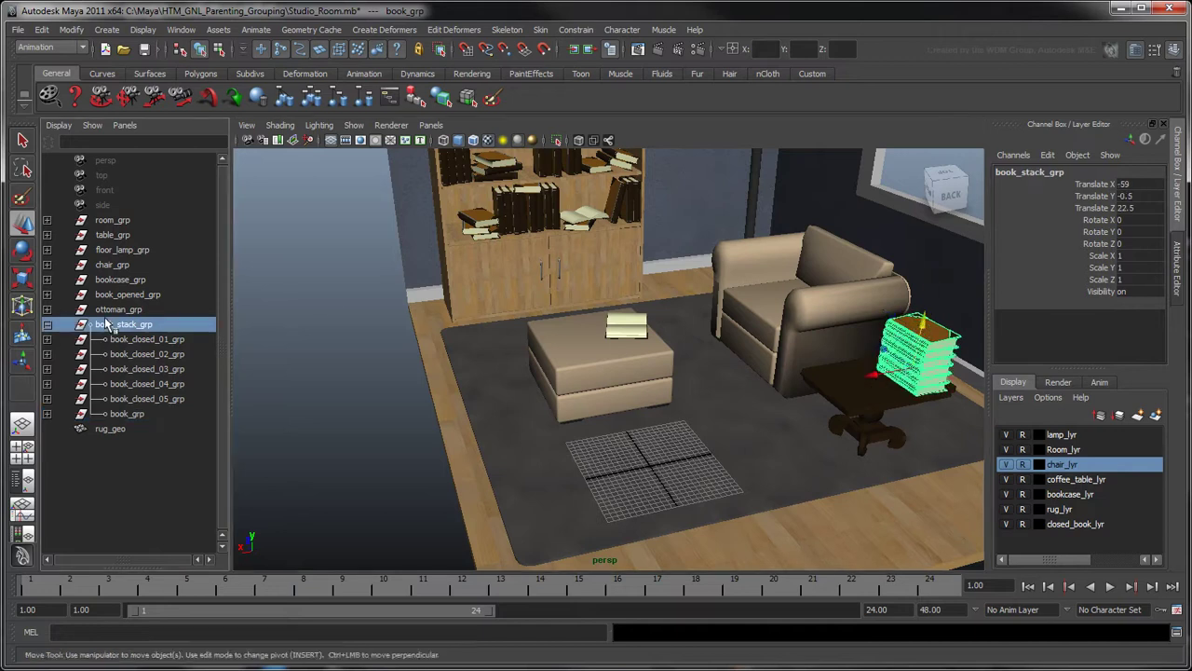
pyautogui.keyDown('alt'); pyautogui.moveTo(597, 428); pyautogui.dragTo(711, 486); pyautogui.keyUp('alt')
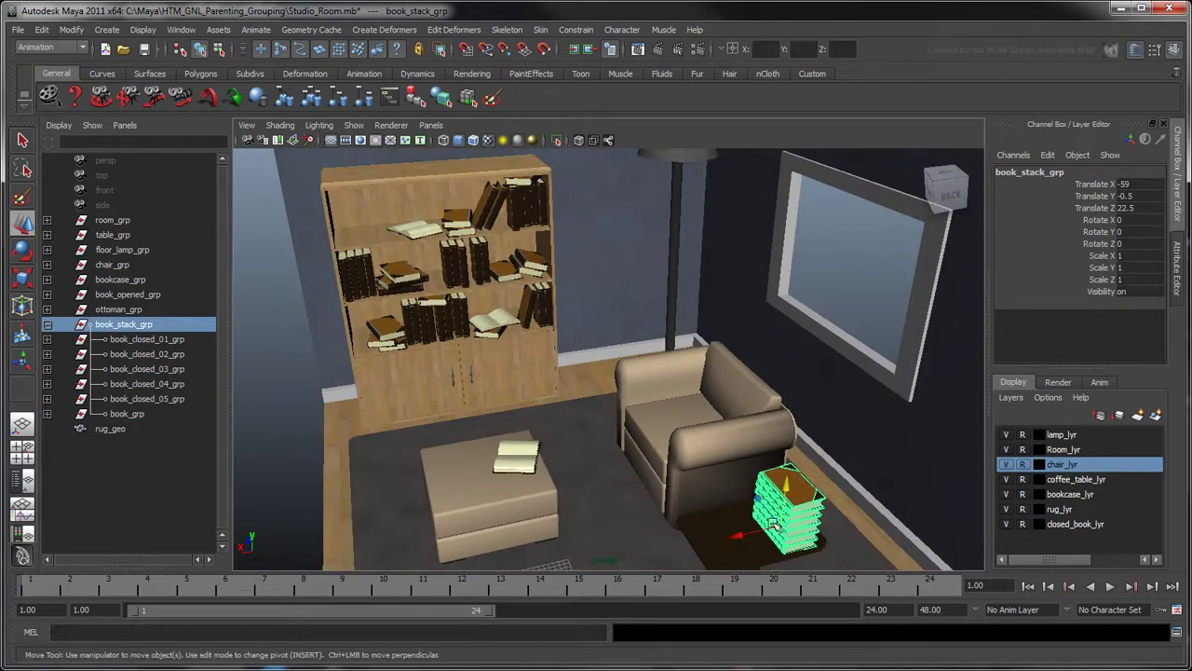
pyautogui.moveTo(778, 524); pyautogui.dragTo(458, 354)
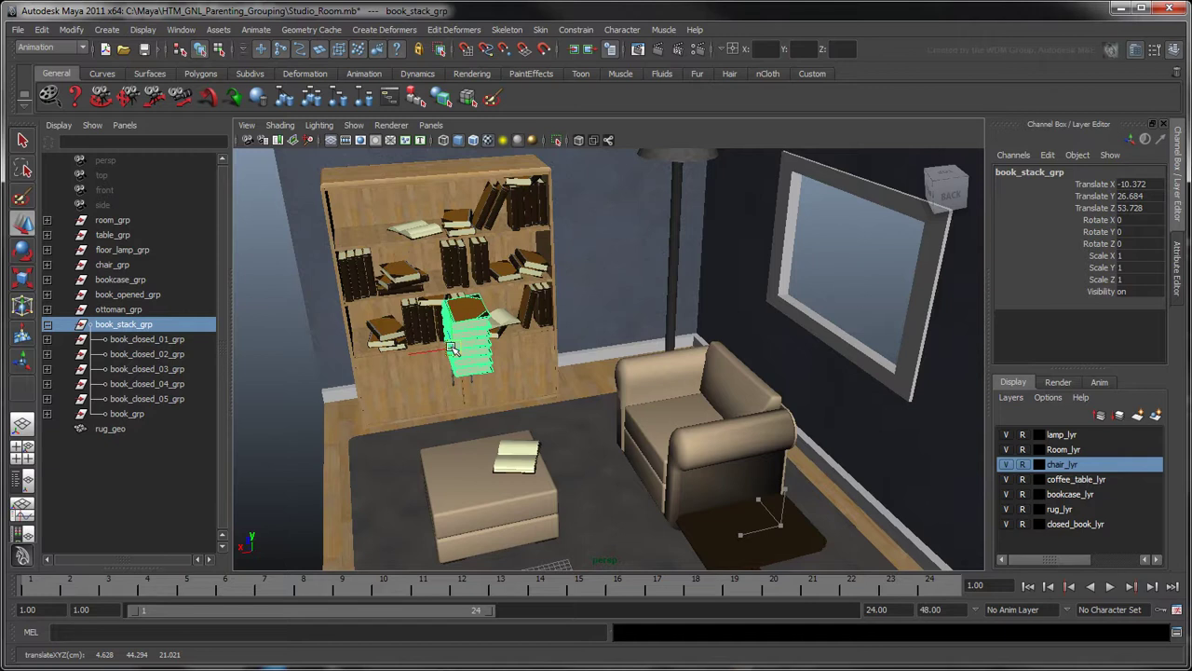
pyautogui.click(1158, 184)
pyautogui.write('3')
pyautogui.press('Tab')
pyautogui.write('32.5')
pyautogui.press('Tab')
pyautogui.write('110')
pyautogui.press('Tab')
# Set the stack's Rotate X and Y to 90 and nudge it onto the top shelf.
pyautogui.write('690')
pyautogui.press('Tab')
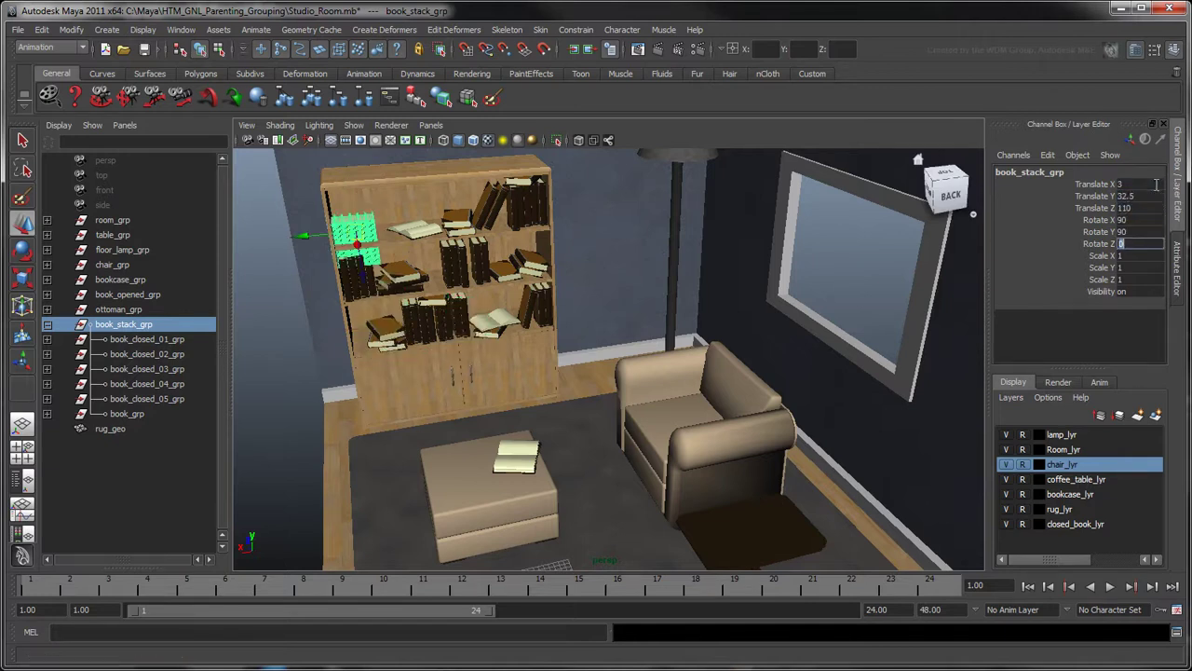
pyautogui.write('90')
pyautogui.press('Tab')
pyautogui.keyDown('alt'); pyautogui.moveTo(521, 391); pyautogui.dragTo(528, 261); pyautogui.keyUp('alt')
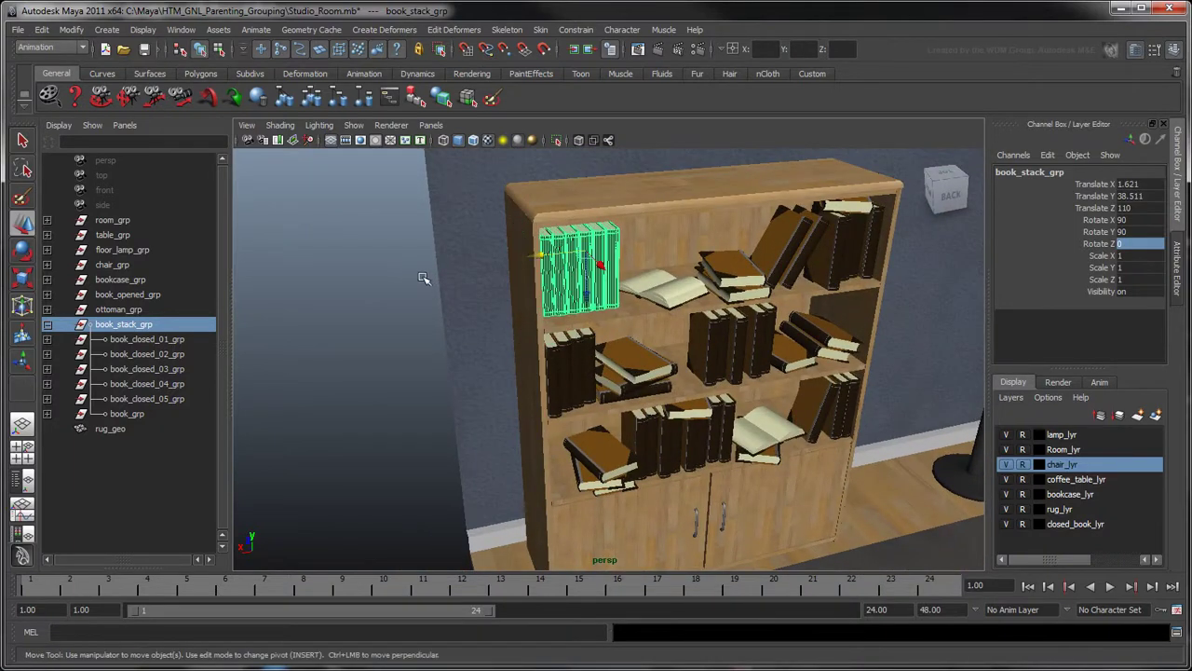